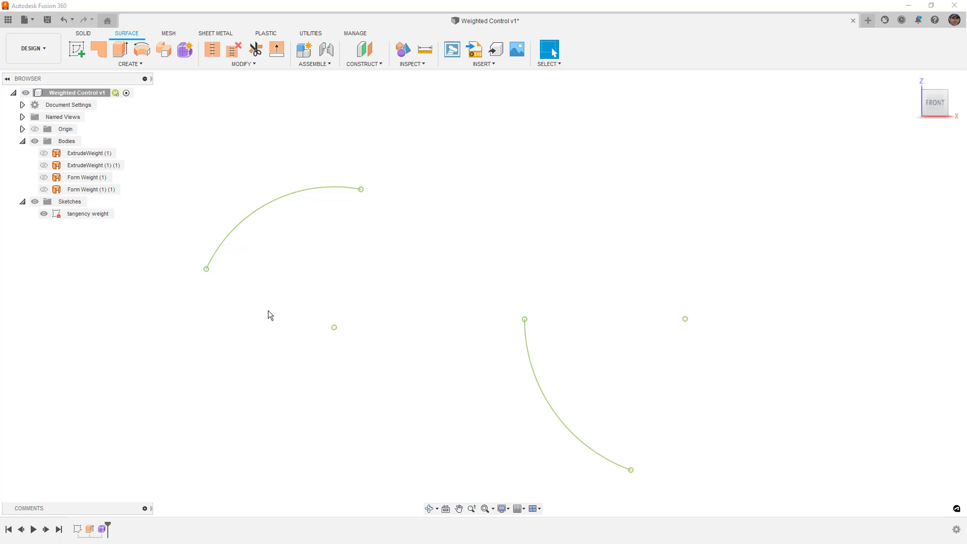
# - Edit the tangency weight sketch and display a curvature comb on the upper arc with density 20 and scale 1.000
pyautogui.rightClick(83, 215)
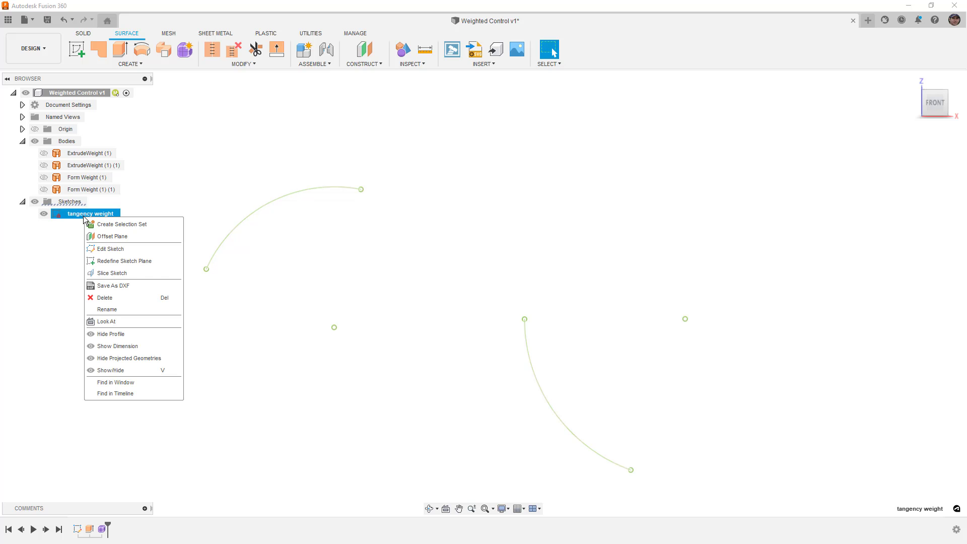
pyautogui.click(106, 248)
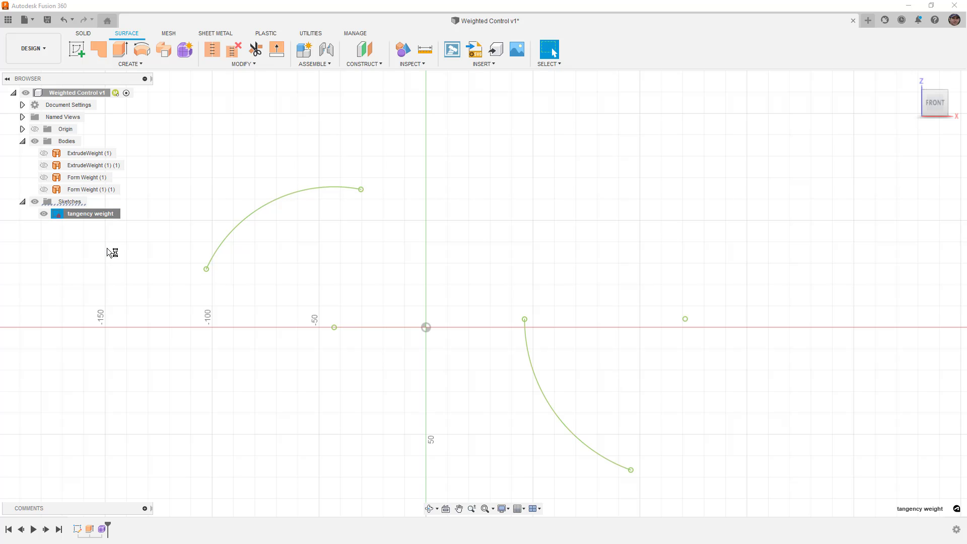
pyautogui.click(310, 188)
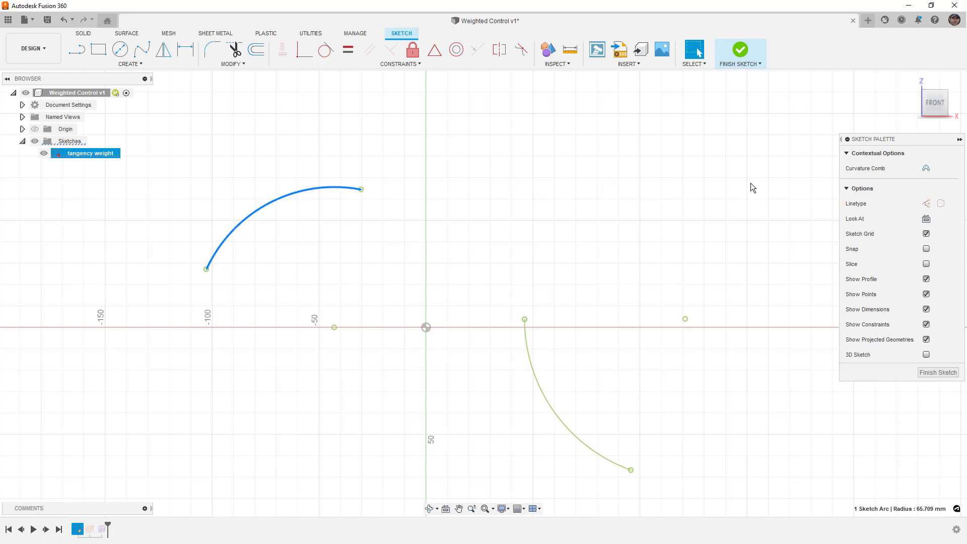
pyautogui.click(925, 169)
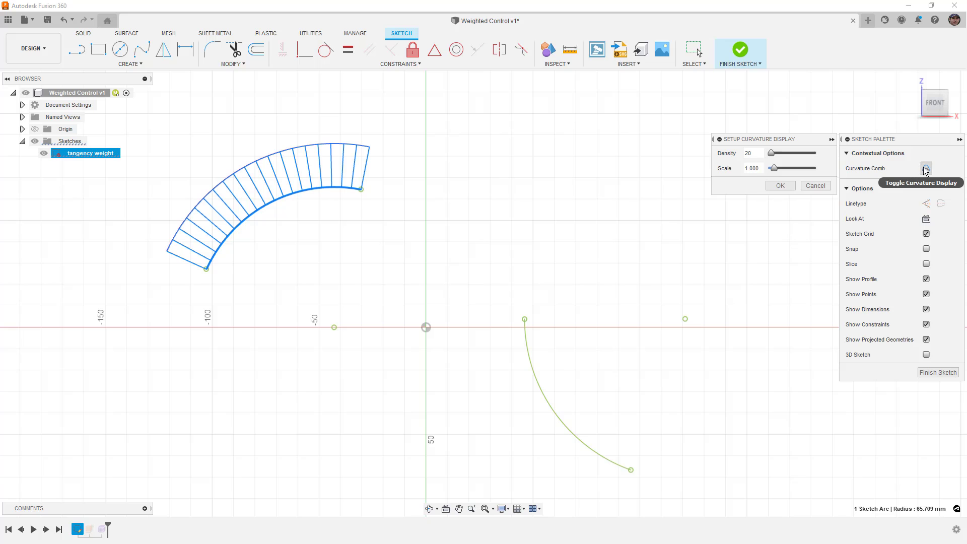
pyautogui.click(780, 187)
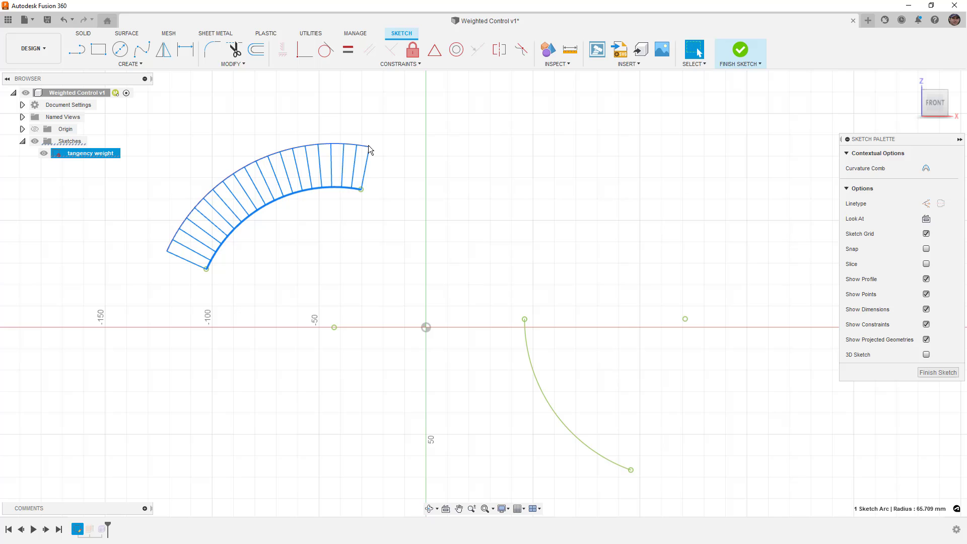
# - Sketch a horizontal line above the arcs and delete it again
pyautogui.click(78, 50)
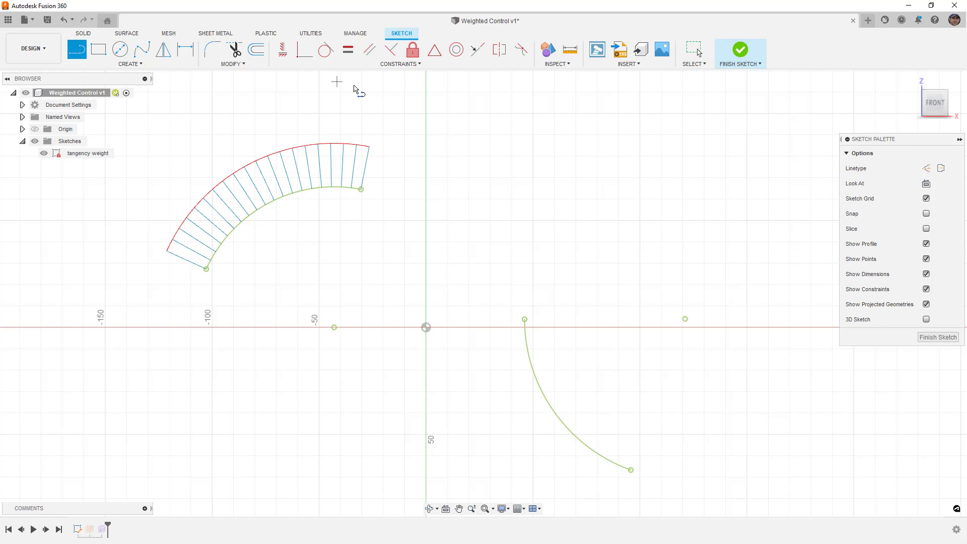
pyautogui.click(381, 114)
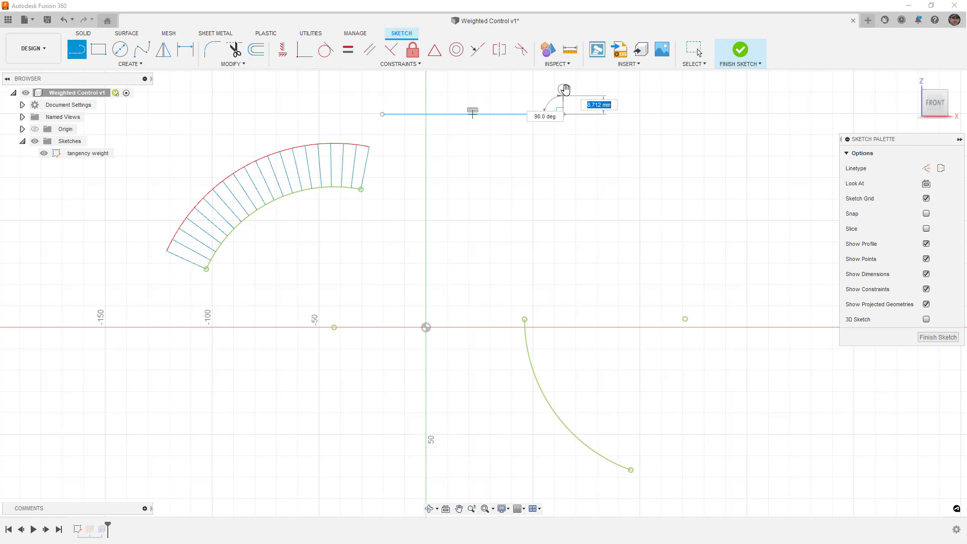
pyautogui.click(563, 114)
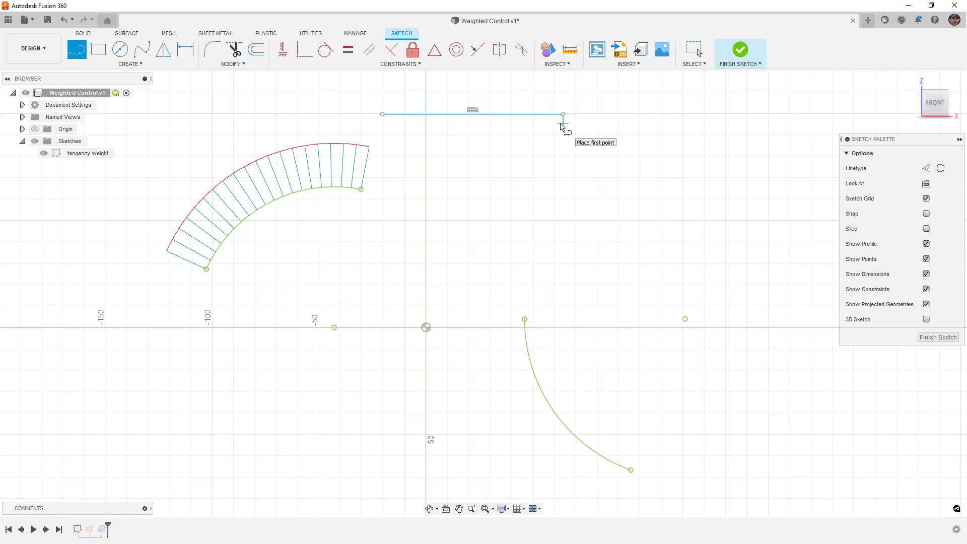
pyautogui.press('Escape')
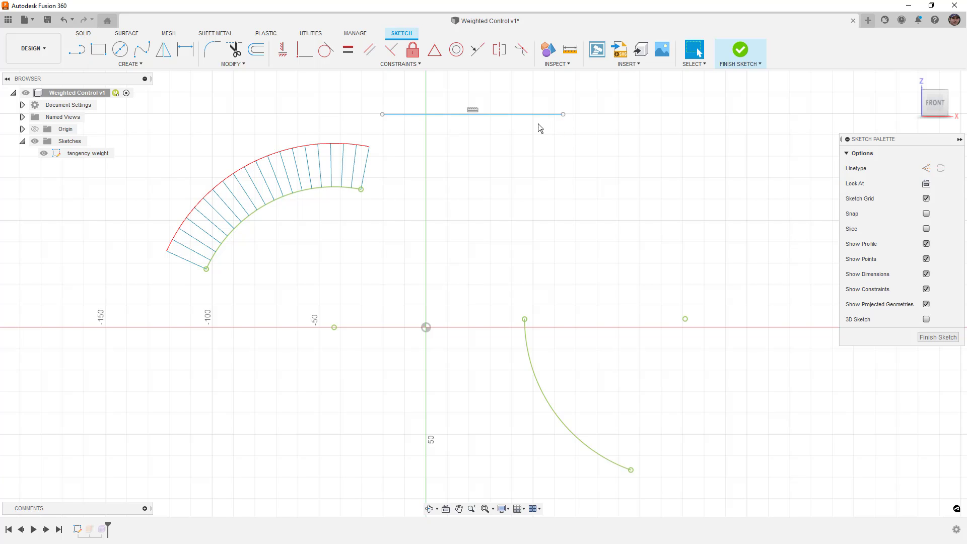
pyautogui.click(537, 116)
pyautogui.press('Delete')
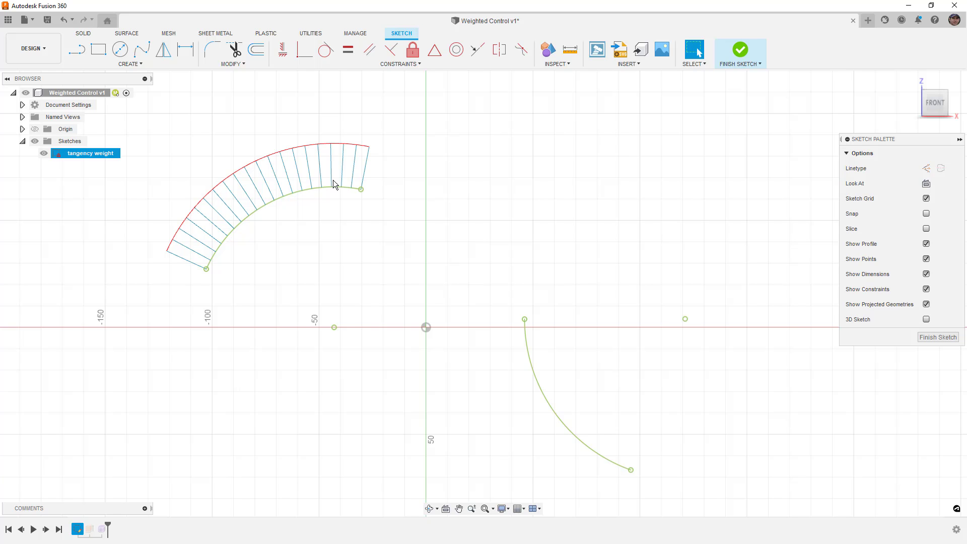
# - Display a curvature comb on the lower arc with density 20 and scale 1.000
pyautogui.click(530, 355)
pyautogui.click(927, 169)
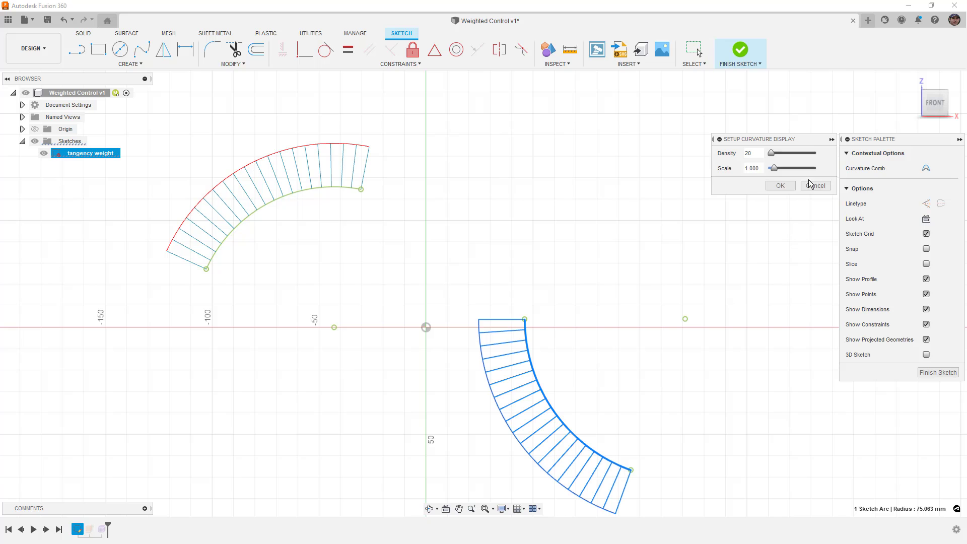
pyautogui.click(780, 186)
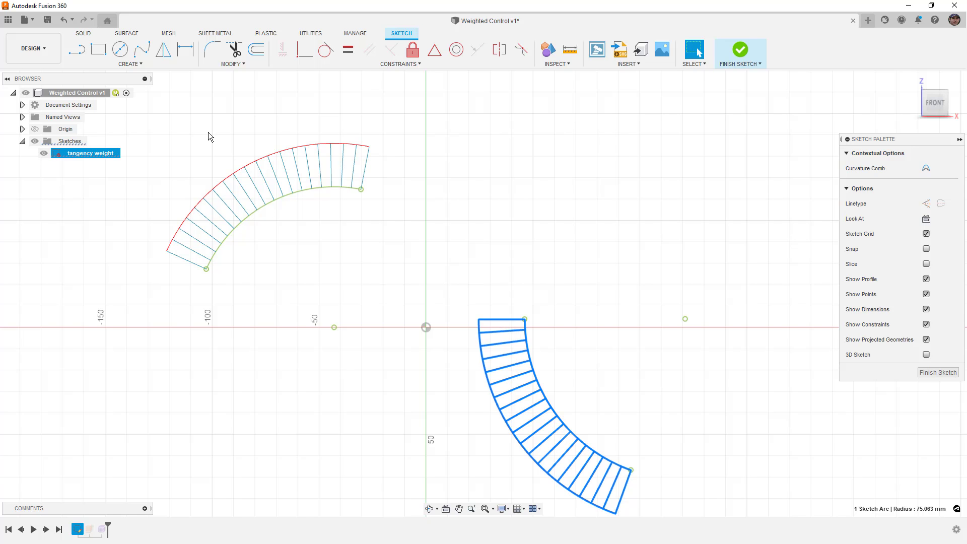
# - Sketch a two-point fit point spline from the upper arc's right endpoint to the lower arc's upper endpoint
pyautogui.click(137, 50)
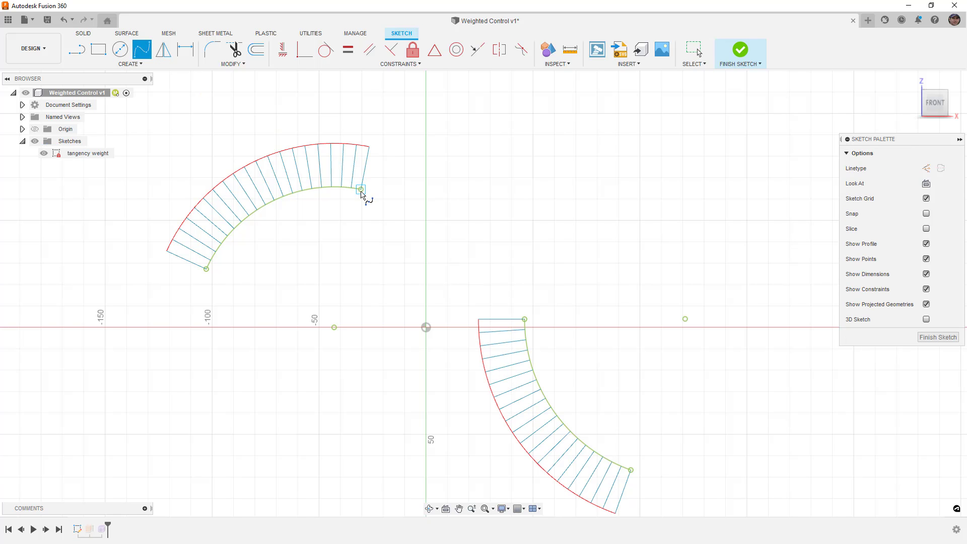
pyautogui.click(361, 189)
pyautogui.click(525, 319)
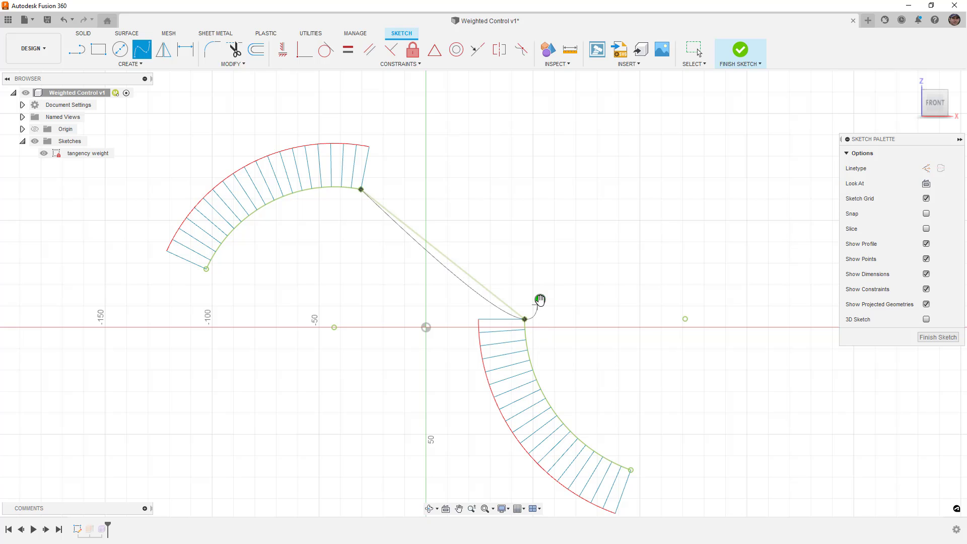
pyautogui.click(540, 303)
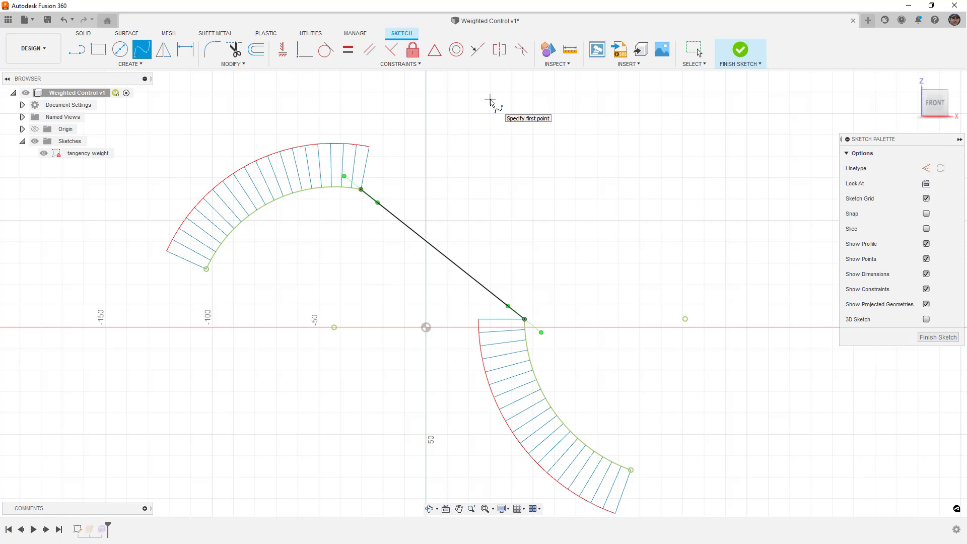
# - Apply a Tangent constraint between the spline and the upper arc and inspect the tangency handle at their junction
pyautogui.click(328, 54)
pyautogui.click(394, 216)
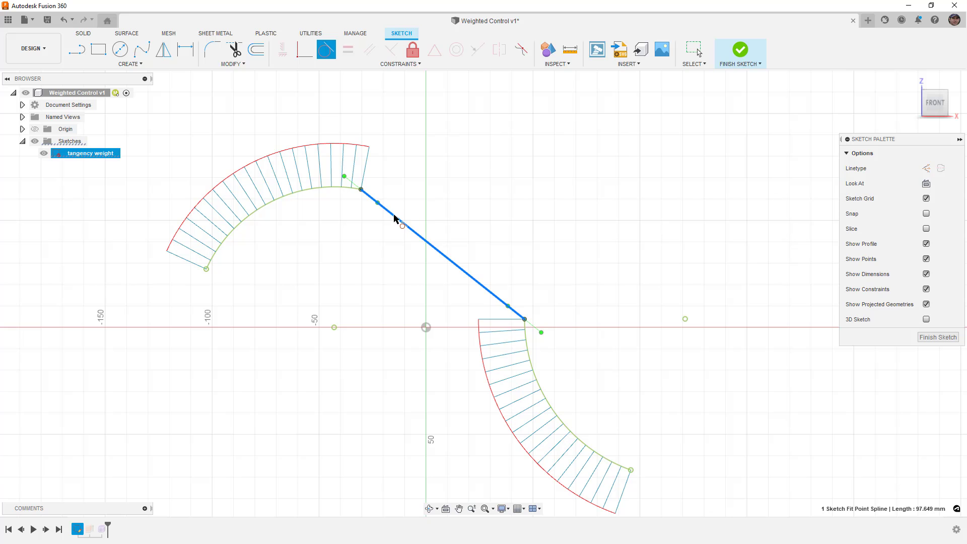
pyautogui.click(334, 190)
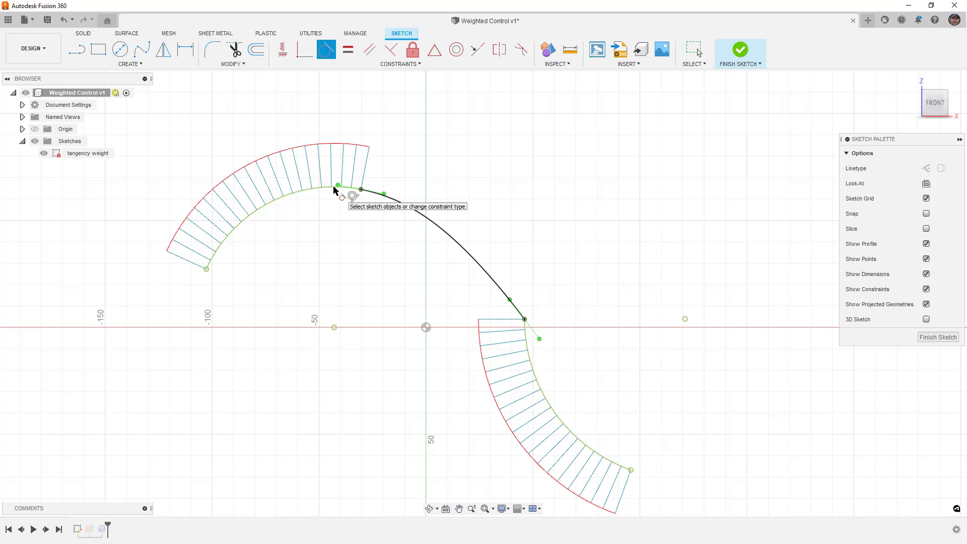
pyautogui.scroll(5, 335, 190)
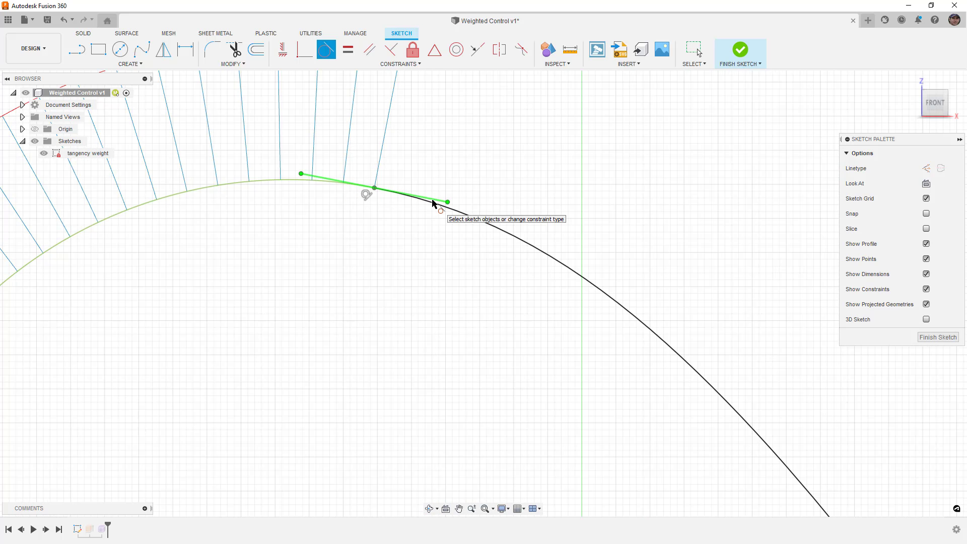
pyautogui.click(294, 181)
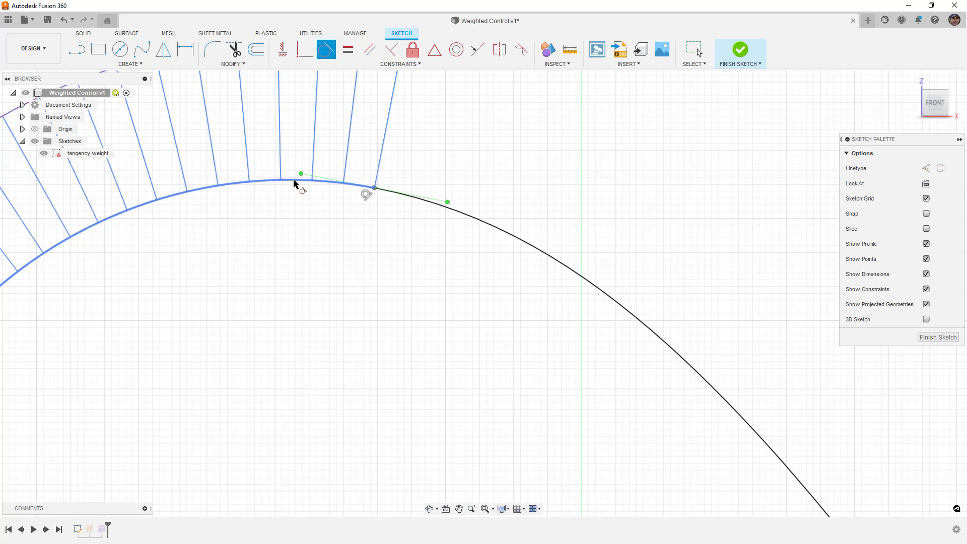
pyautogui.press('Escape')
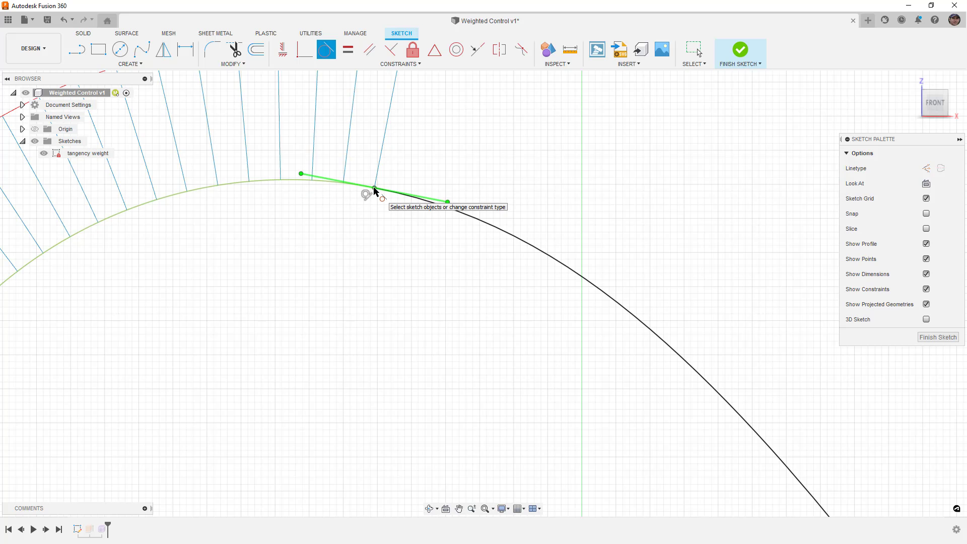
pyautogui.scroll(-3, 374, 189)
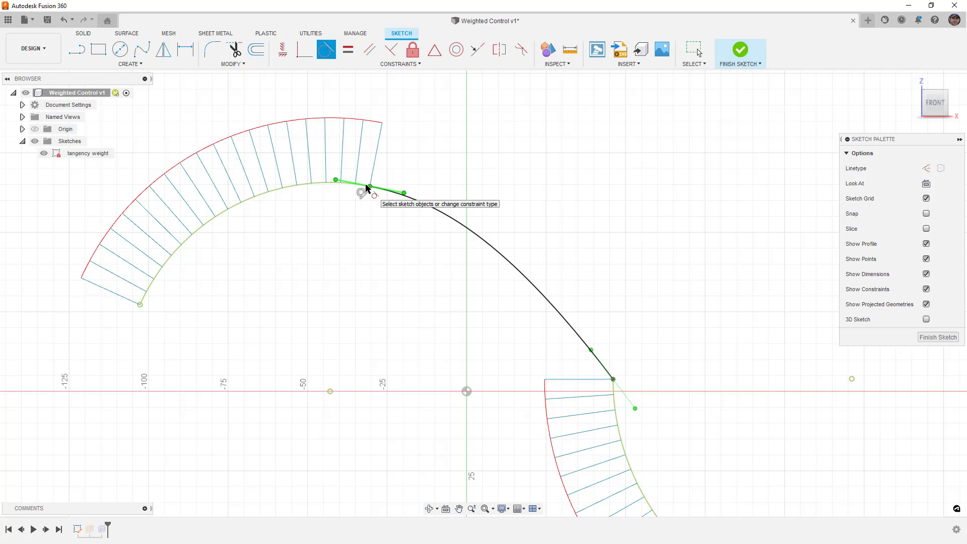
# - Apply a Curvature constraint between the spline and the lower arc at their shared endpoint
pyautogui.click(522, 52)
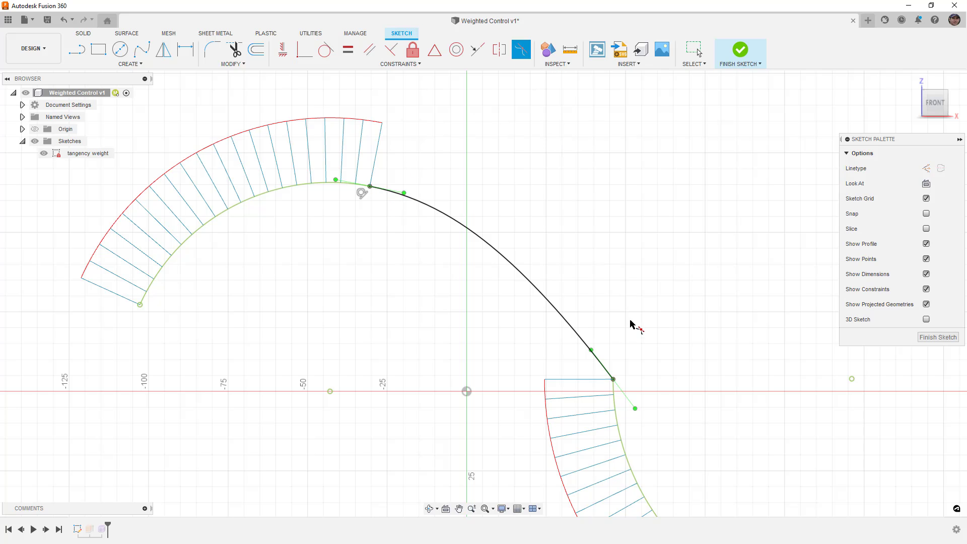
pyautogui.moveTo(630, 325); pyautogui.dragTo(584, 230, button='middle')
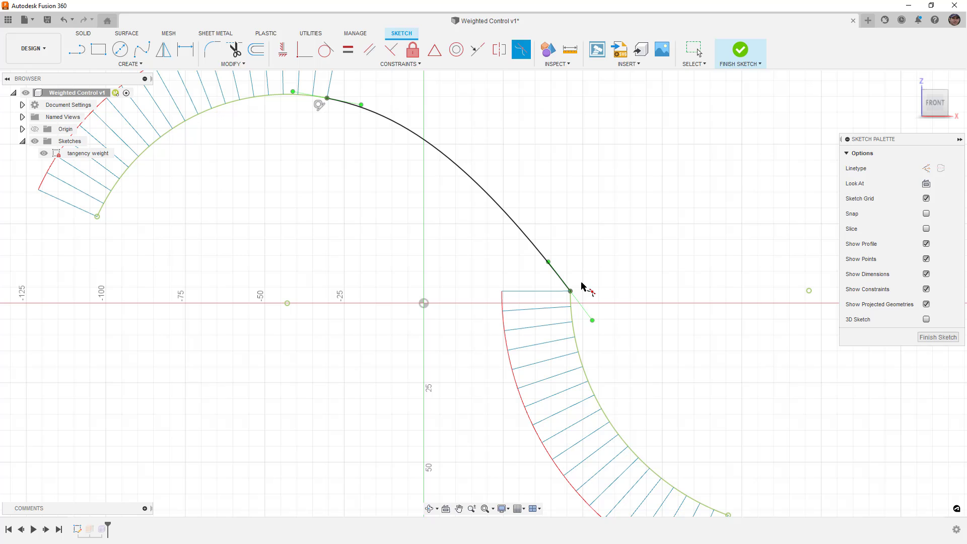
pyautogui.click(540, 254)
pyautogui.click(574, 323)
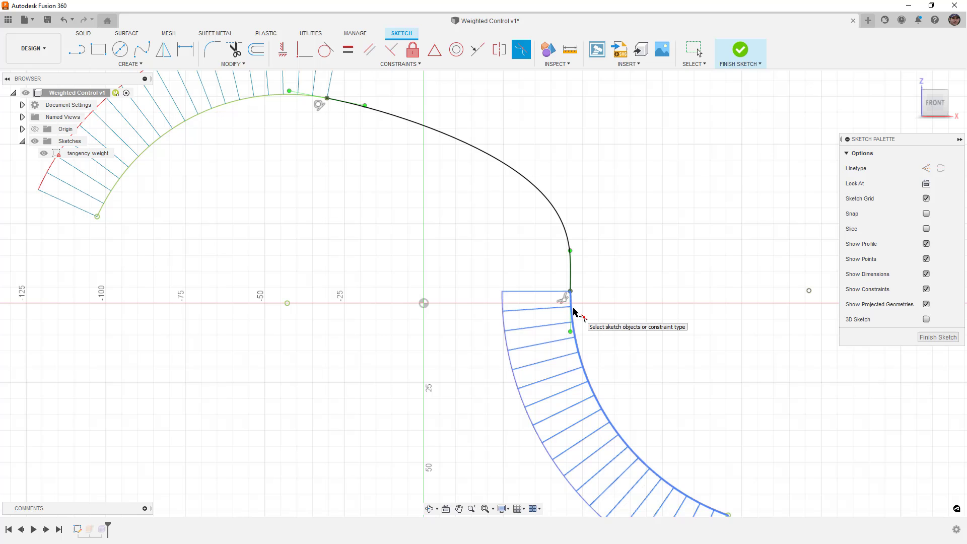
pyautogui.moveTo(625, 301)
pyautogui.mouseDown(button='middle')
pyautogui.moveTo(599, 295)
pyautogui.moveTo(576, 306)
pyautogui.mouseUp(button='middle')
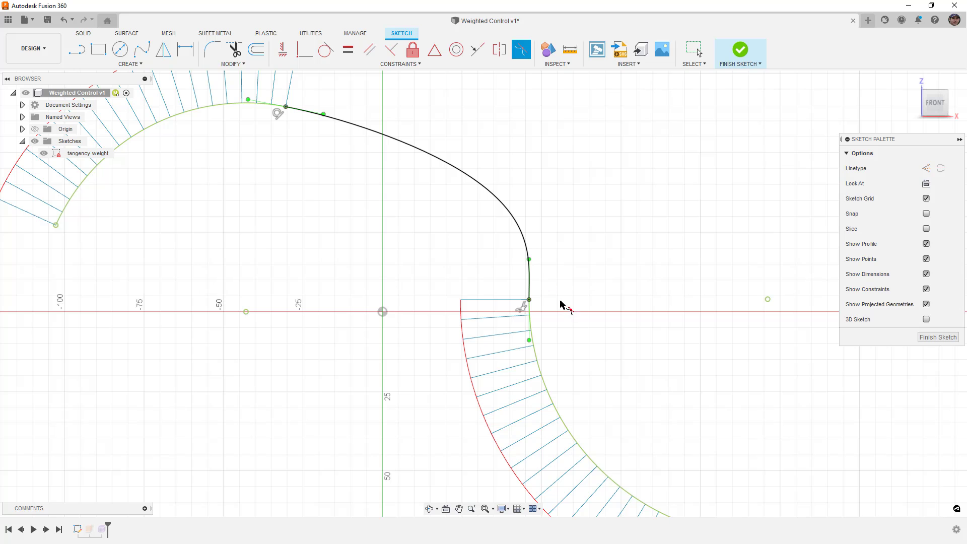
pyautogui.scroll(-1, 562, 310)
pyautogui.scroll(-1, 563, 309)
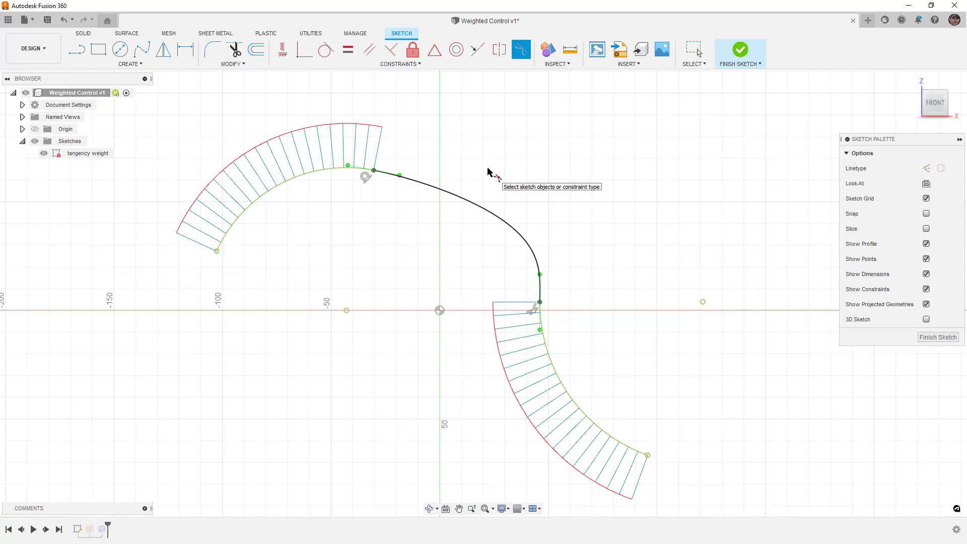
pyautogui.press('Escape')
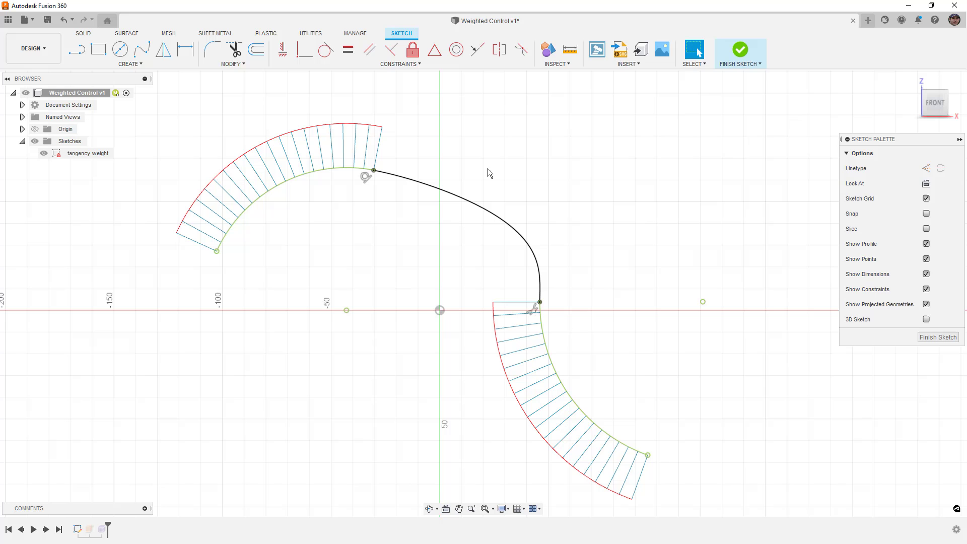
# - Lengthen the spline's tangency handle at the upper arc until its outer end sits at about X -52.7 mm, Z 68.8 mm, and finish the sketch
pyautogui.click(393, 174)
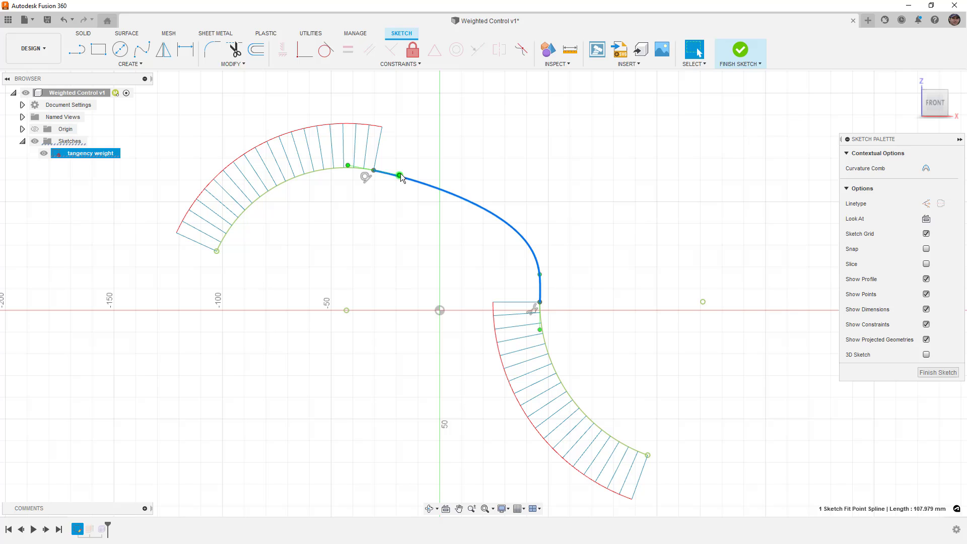
pyautogui.moveTo(400, 173); pyautogui.dragTo(406, 175)
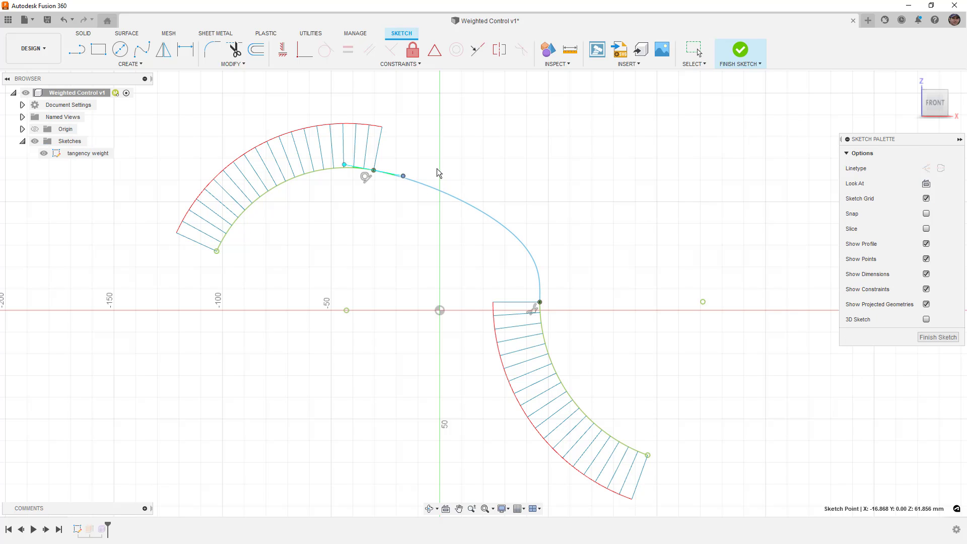
pyautogui.moveTo(403, 176); pyautogui.dragTo(411, 178)
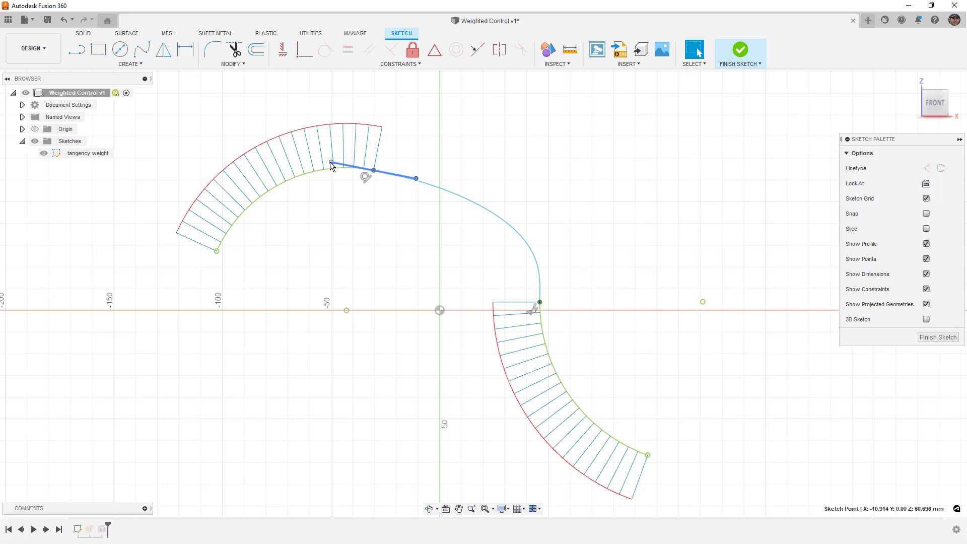
pyautogui.moveTo(333, 161)
pyautogui.mouseDown()
pyautogui.moveTo(288, 156)
pyautogui.moveTo(333, 167)
pyautogui.mouseUp()
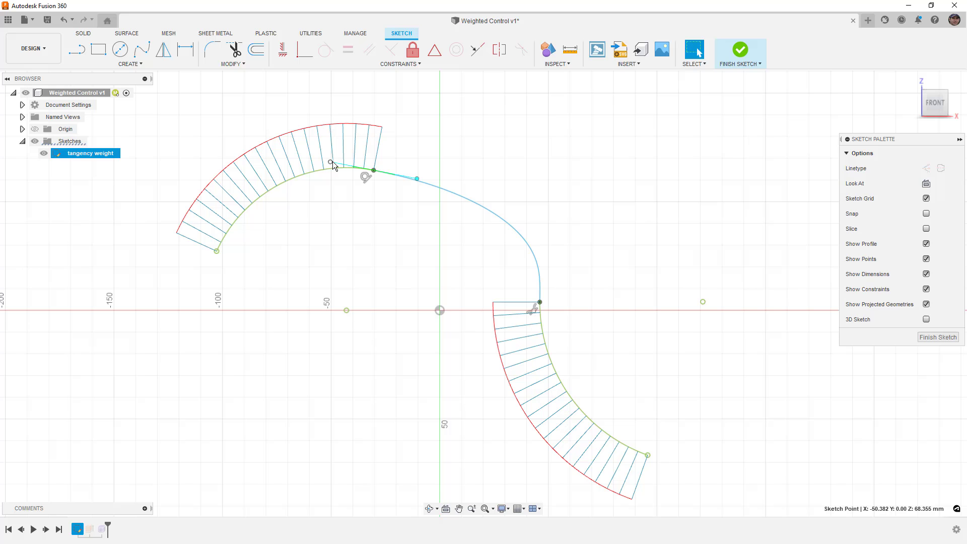
pyautogui.moveTo(333, 164)
pyautogui.mouseDown()
pyautogui.moveTo(310, 158)
pyautogui.moveTo(352, 167)
pyautogui.moveTo(308, 156)
pyautogui.moveTo(332, 163)
pyautogui.mouseUp()
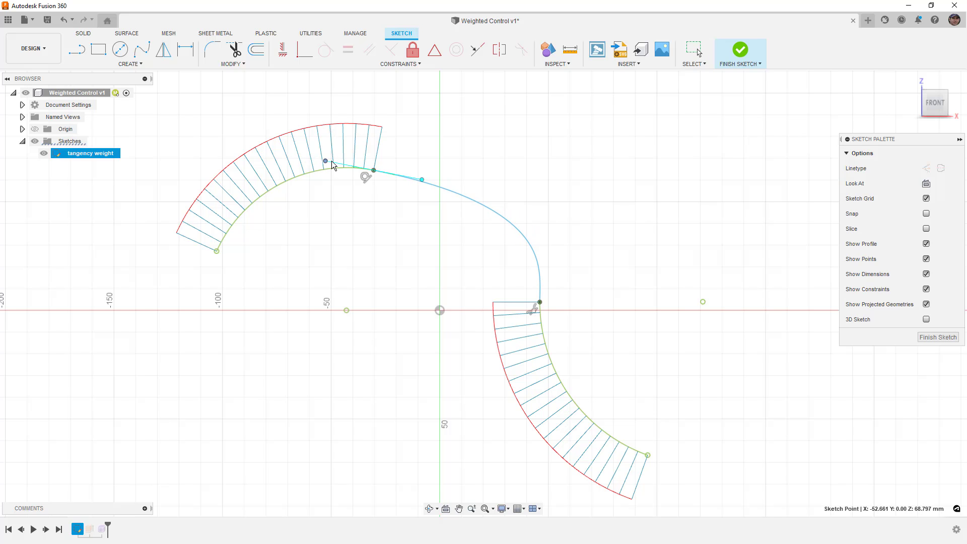
pyautogui.click(739, 50)
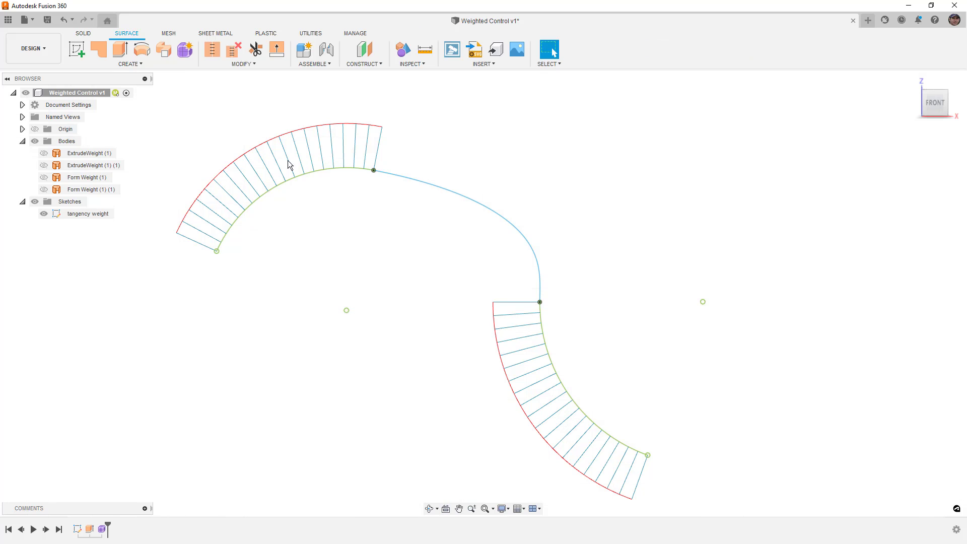
# - Hide the tangency weight sketch and show the ExtrudeWeight (1) and ExtrudeWeight (1) (1) surface bodies
pyautogui.click(42, 215)
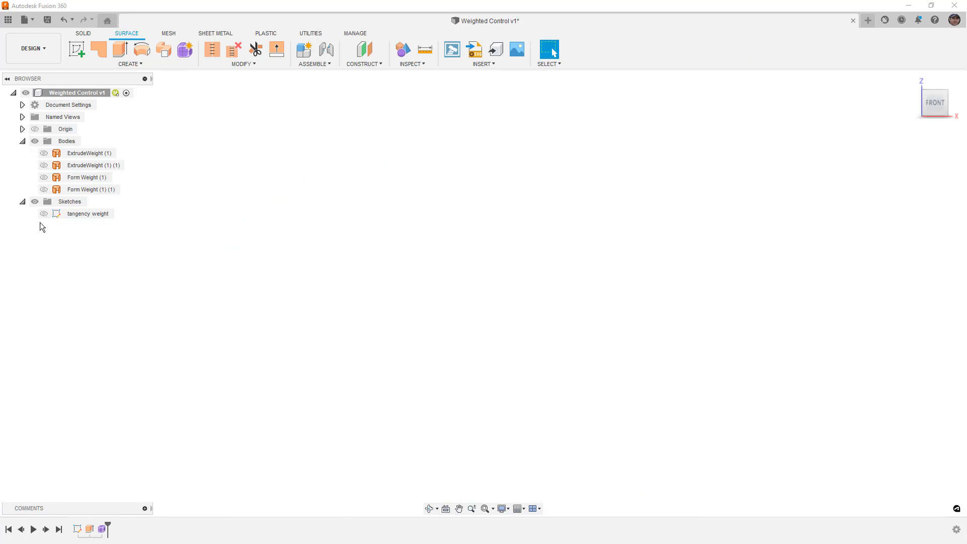
pyautogui.click(44, 153)
pyautogui.click(45, 165)
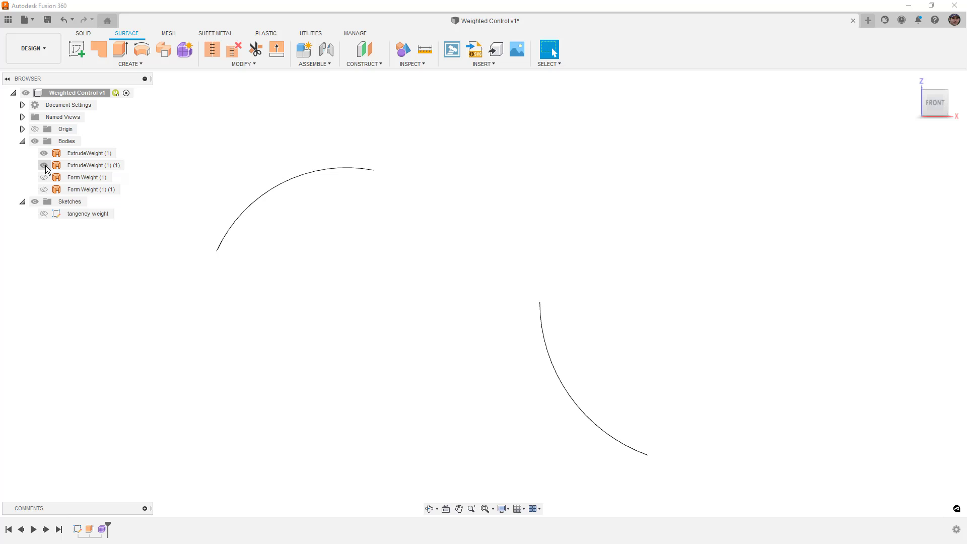
# - Compare the two extruded surface bodies with the tangency weight sketch in an angled view, and hide the sketch again
pyautogui.keyDown('shift'); pyautogui.moveTo(503, 222); pyautogui.dragTo(486, 239, button='middle'); pyautogui.keyUp('shift')
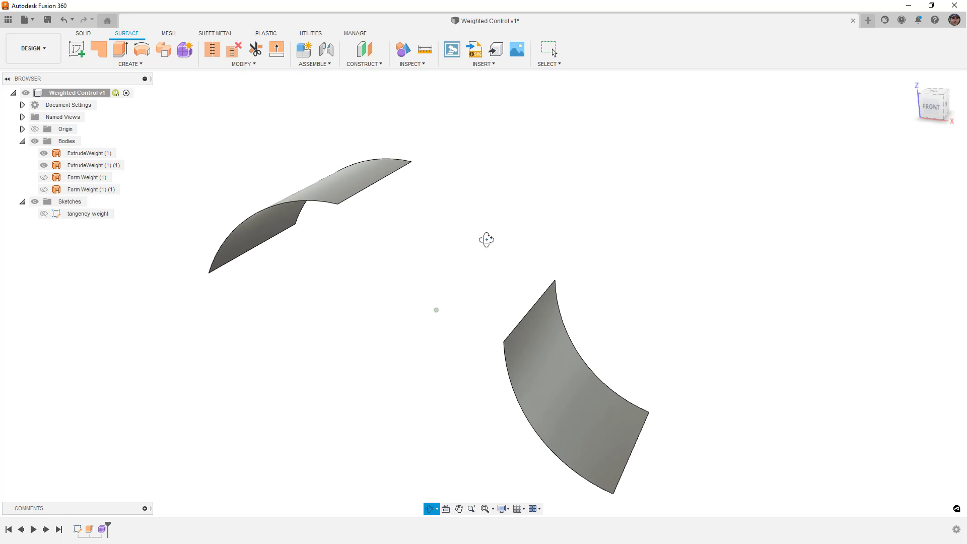
pyautogui.press('Escape')
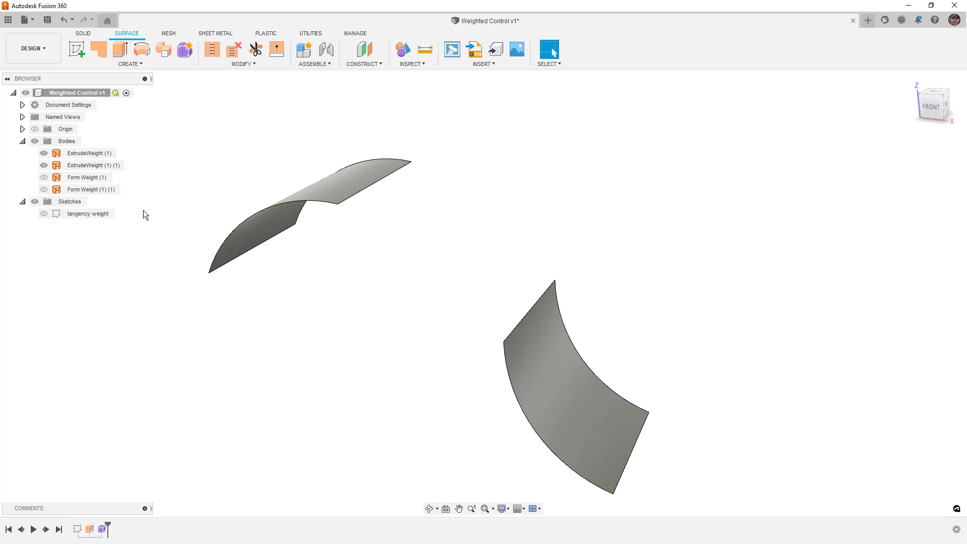
pyautogui.click(44, 214)
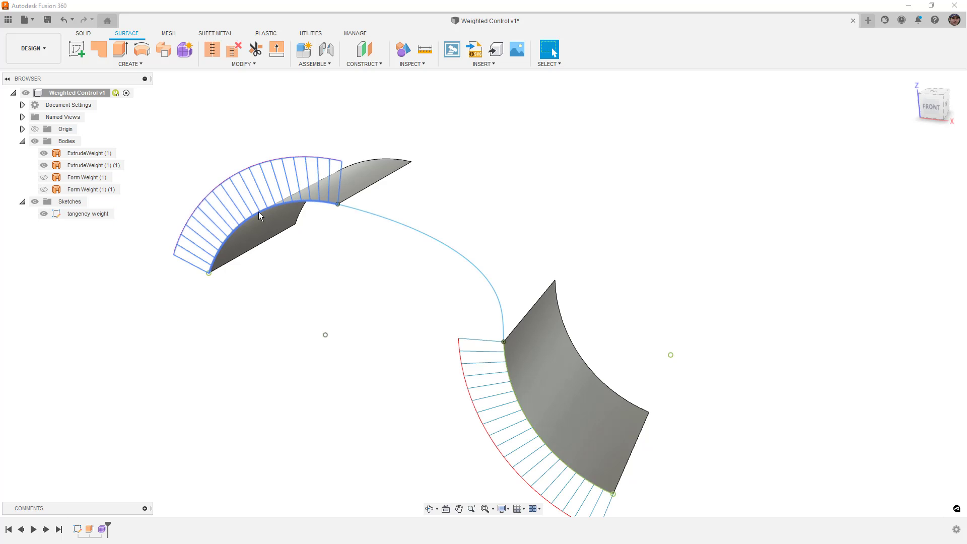
pyautogui.click(44, 214)
# - Start a surface Loft between the facing edges of the upper and lower extruded bodies
pyautogui.click(146, 64)
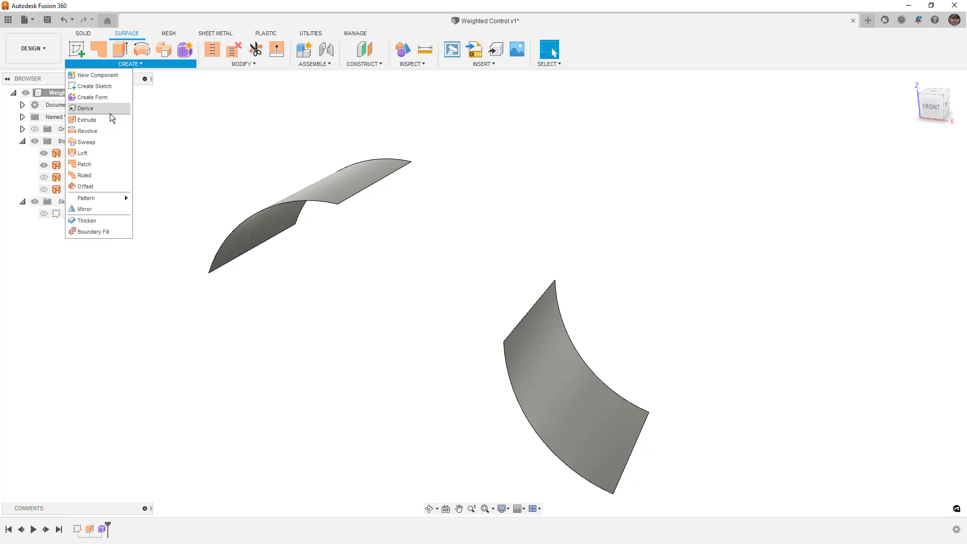
pyautogui.click(98, 150)
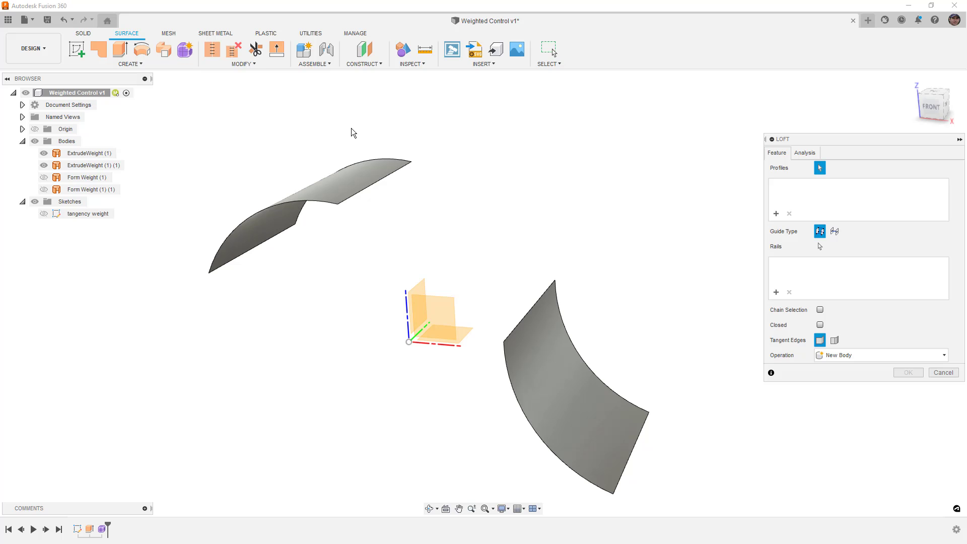
pyautogui.click(406, 163)
pyautogui.click(553, 286)
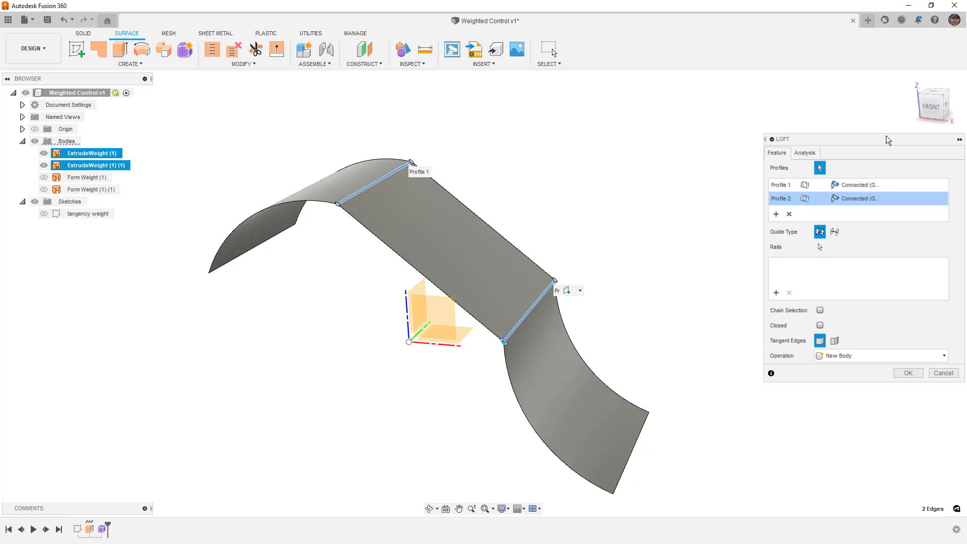
# - Set the loft's Profile 1 continuity to Tangent (G1) and Profile 2 to Curvature (G2), viewed from the front
pyautogui.click(930, 108)
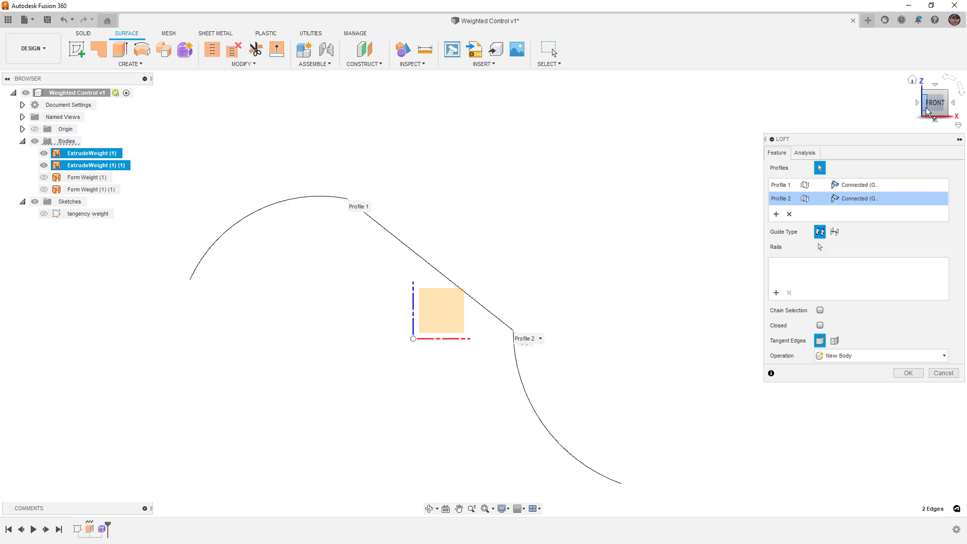
pyautogui.click(874, 185)
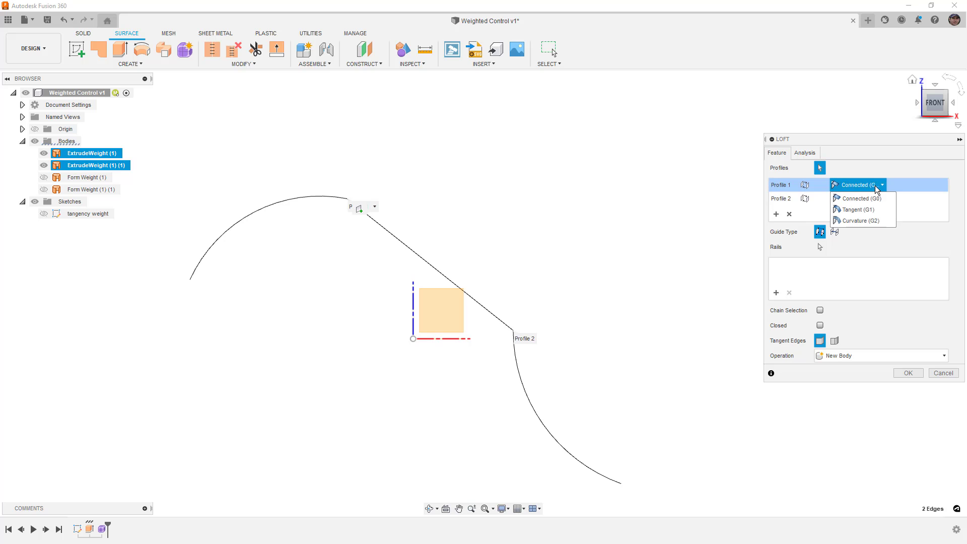
pyautogui.click(866, 209)
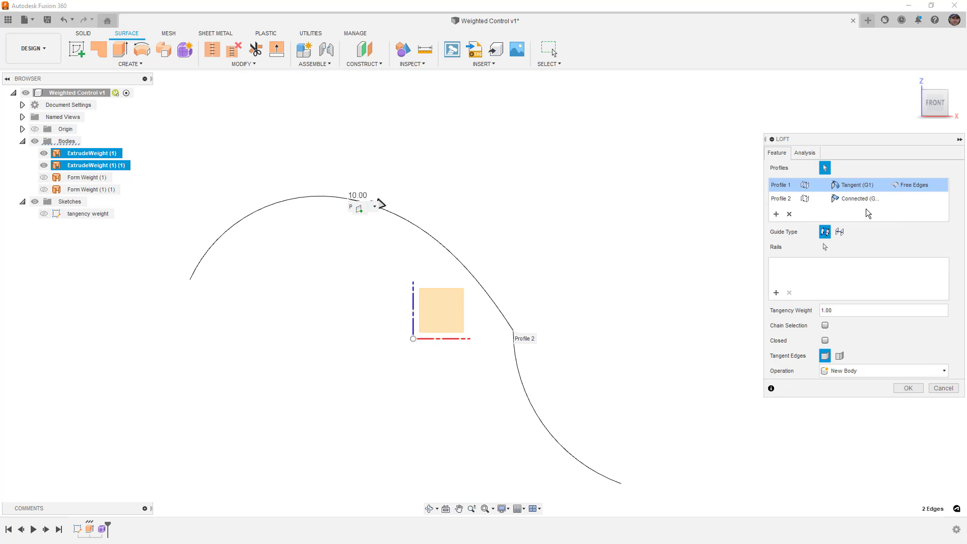
pyautogui.click(864, 200)
pyautogui.click(862, 234)
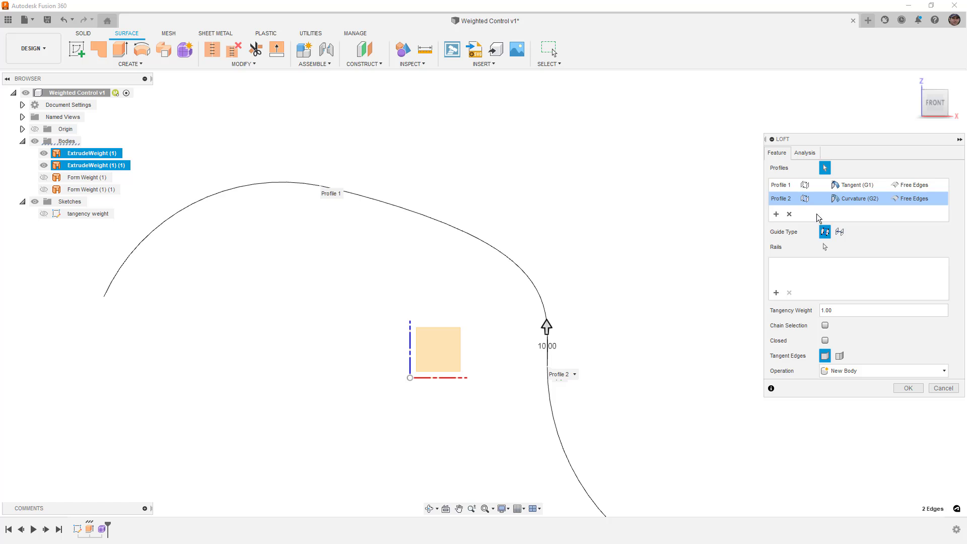
# - Try tangency weights of 2 and 3.50 on the loft's Profile 1
pyautogui.click(784, 186)
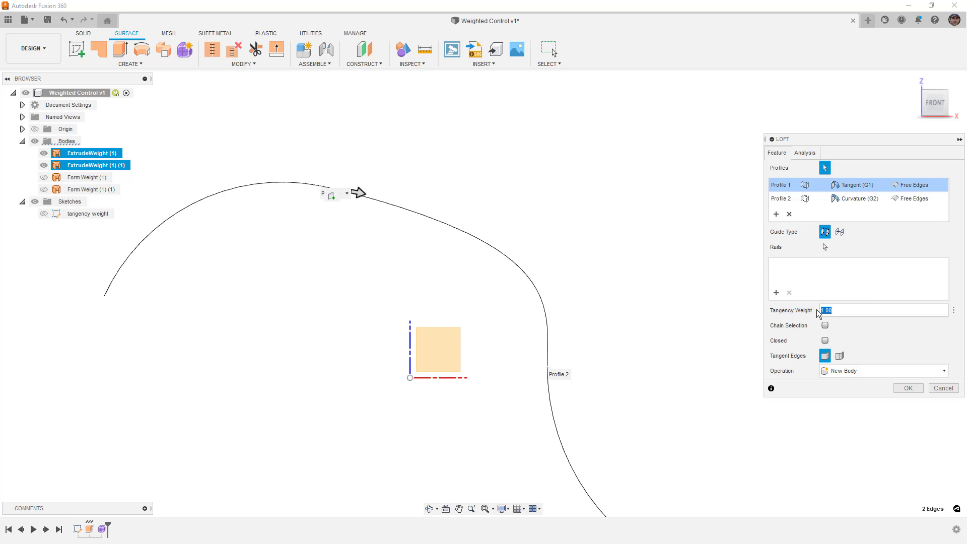
pyautogui.write('2')
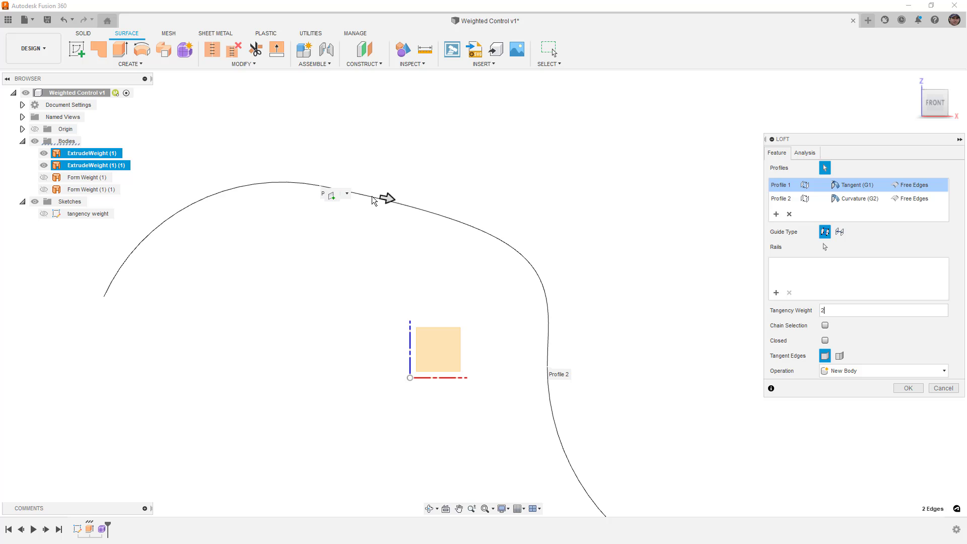
pyautogui.moveTo(386, 197); pyautogui.dragTo(431, 207)
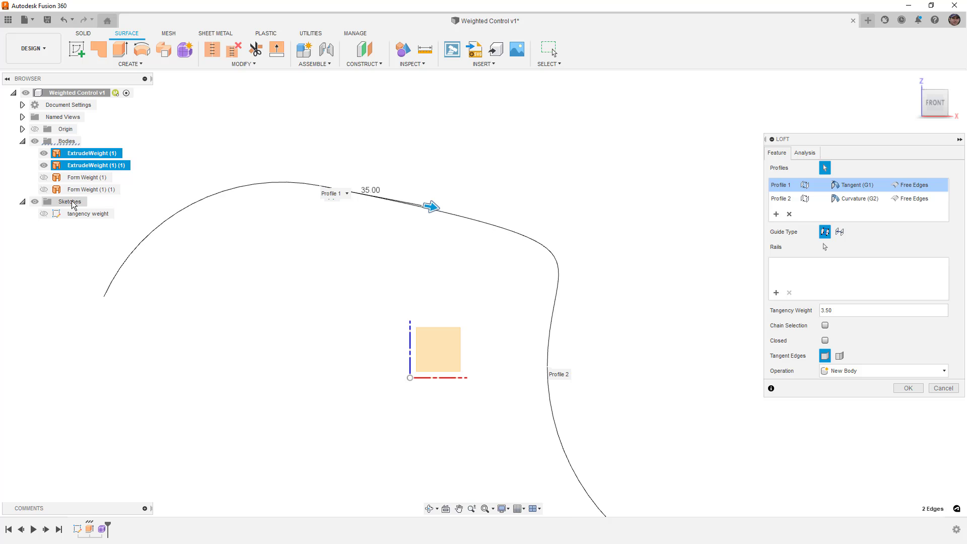
# - With the tangency weight sketch shown for comparison, set Profile 1's tangency weight to 1.00 and create the loft as a new body
pyautogui.click(44, 213)
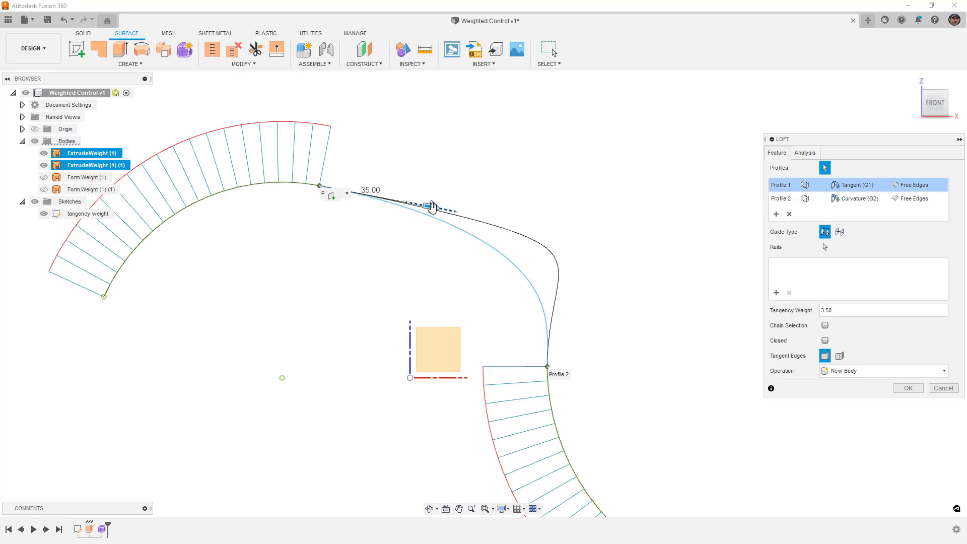
pyautogui.moveTo(431, 207); pyautogui.dragTo(359, 198)
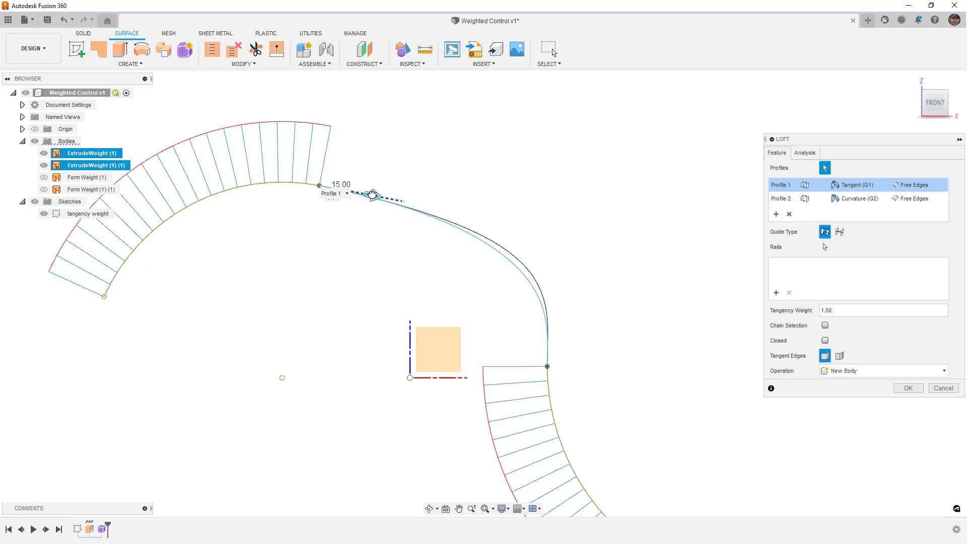
pyautogui.moveTo(364, 193); pyautogui.dragTo(393, 198)
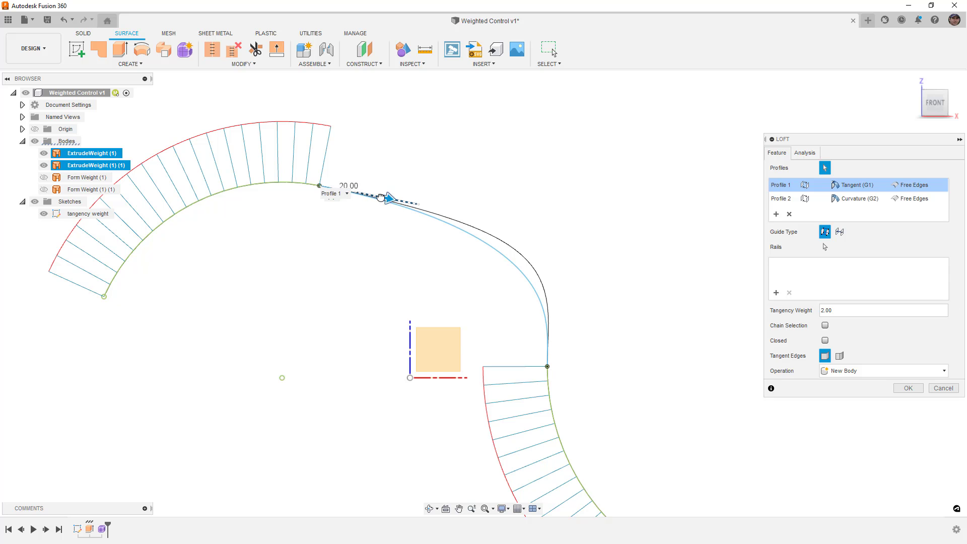
pyautogui.moveTo(381, 196); pyautogui.dragTo(352, 192)
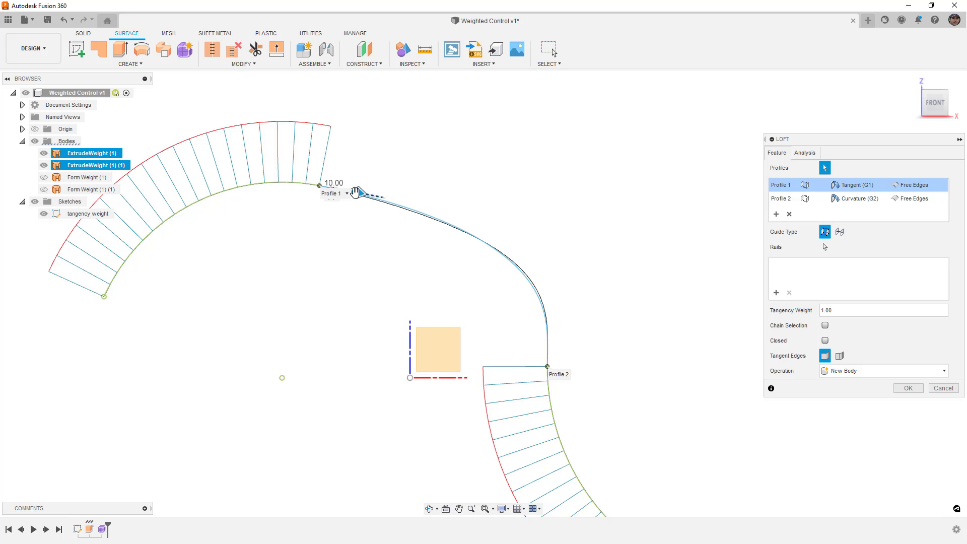
pyautogui.moveTo(359, 193)
pyautogui.mouseDown()
pyautogui.moveTo(426, 211)
pyautogui.moveTo(358, 192)
pyautogui.mouseUp()
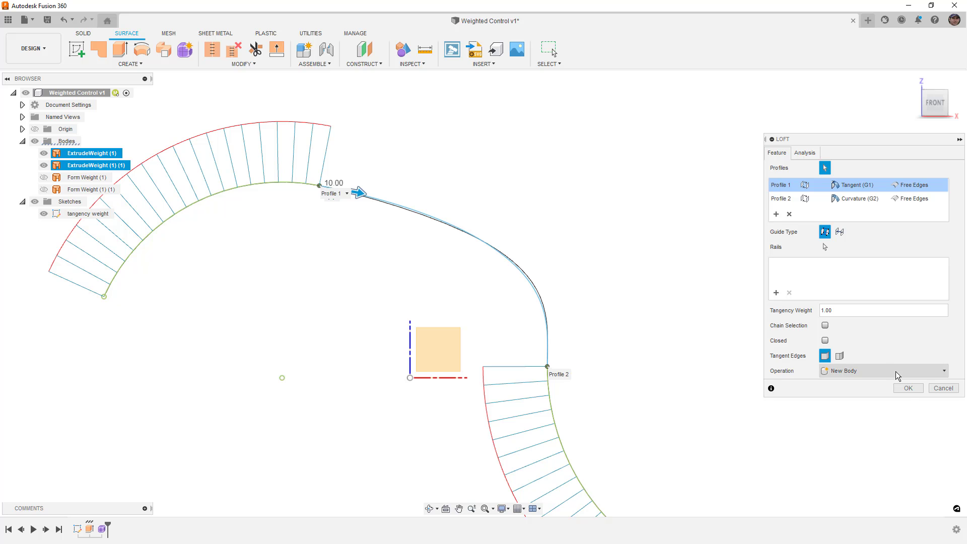
pyautogui.click(907, 389)
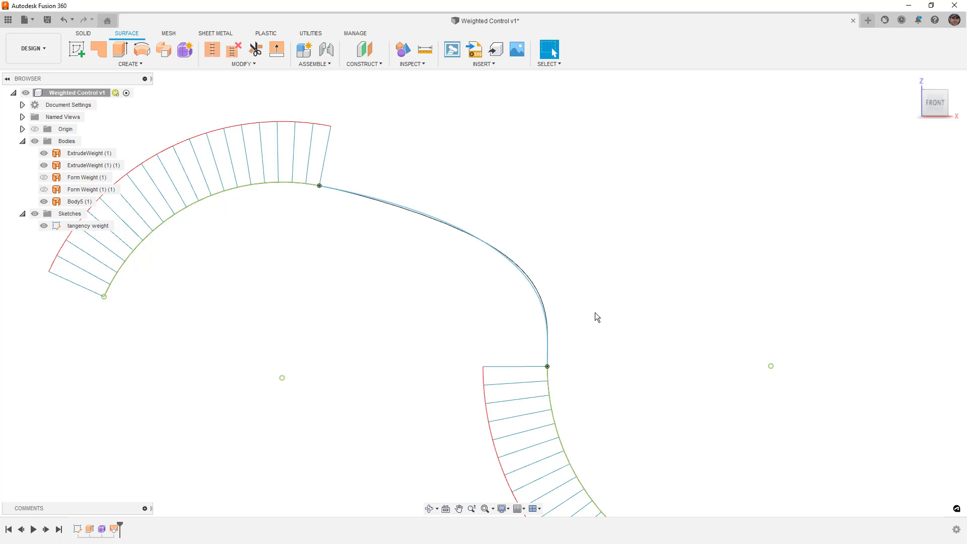
# - Edit the tangency weight sketch and lengthen the spline's upper tangency handle until its inner end sits at about X 9.6 mm, Z 56.7 mm
pyautogui.rightClick(69, 226)
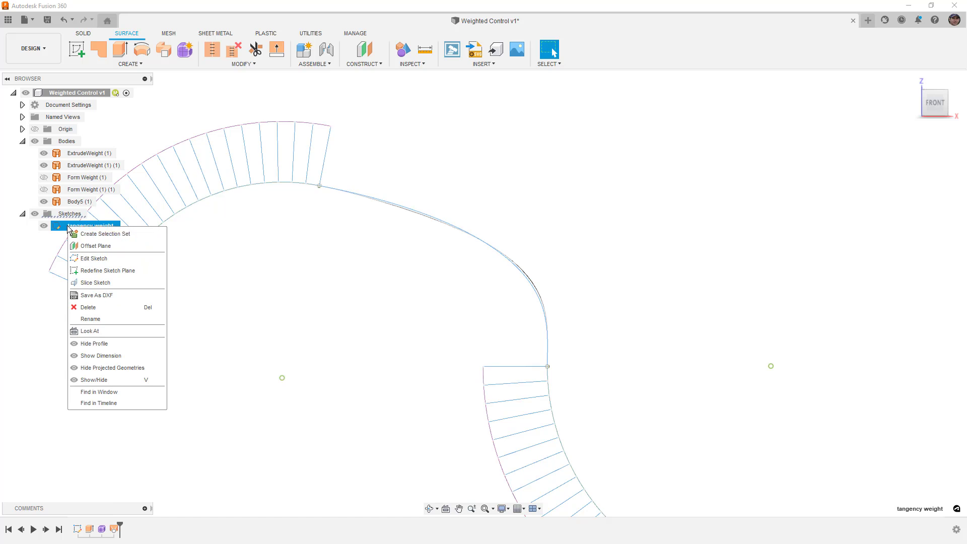
pyautogui.click(93, 259)
pyautogui.click(345, 191)
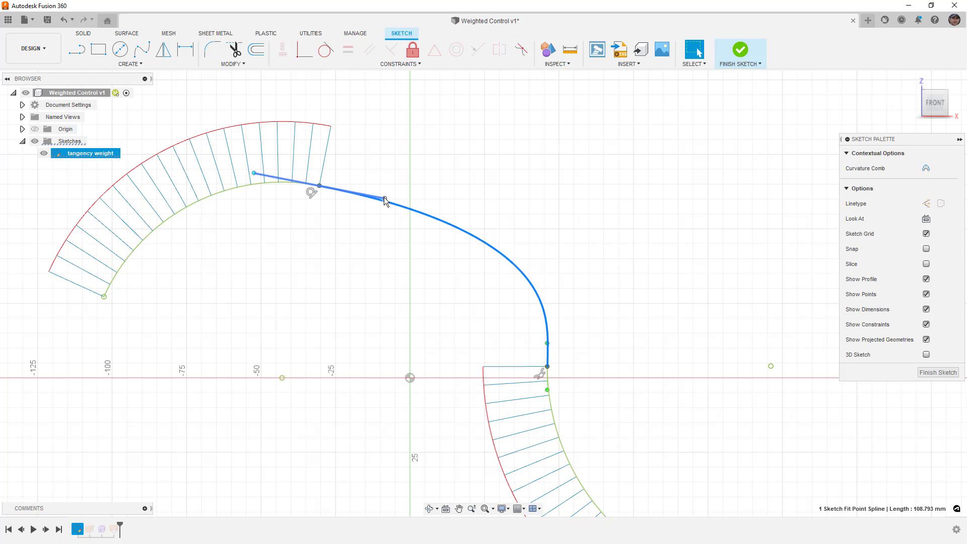
pyautogui.moveTo(387, 200); pyautogui.dragTo(434, 210)
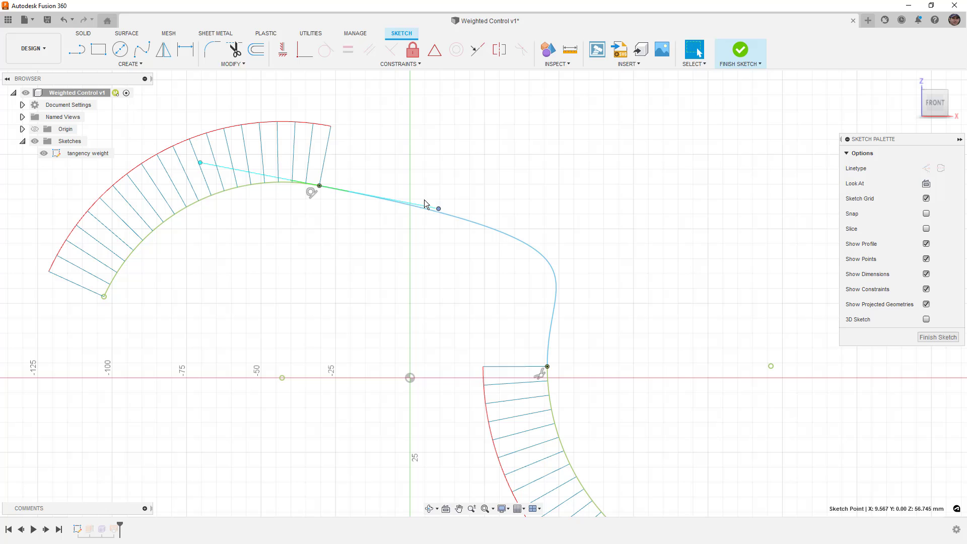
# - Add an aligned 90 mm dimension between the two ends of the spline's upper tangency handle and finish the sketch
pyautogui.press('d')
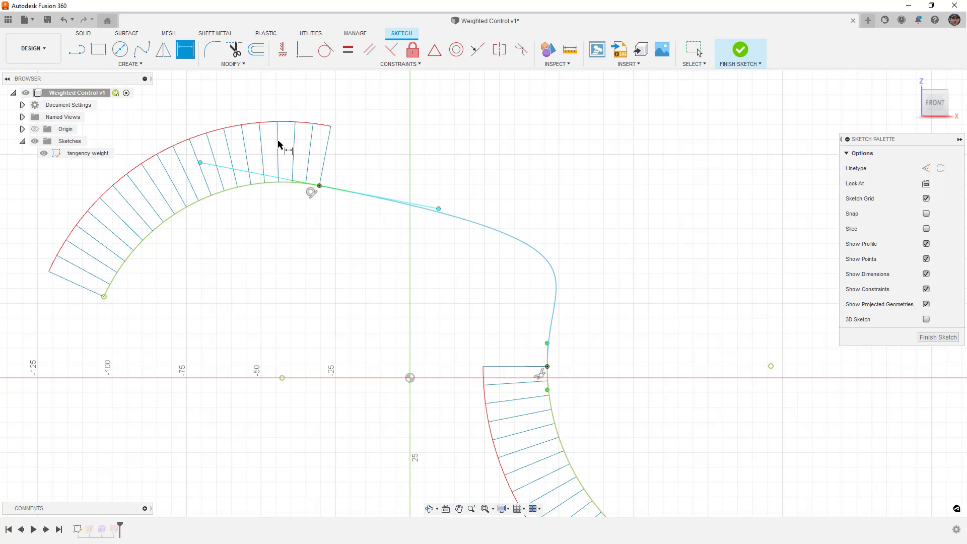
pyautogui.click(200, 162)
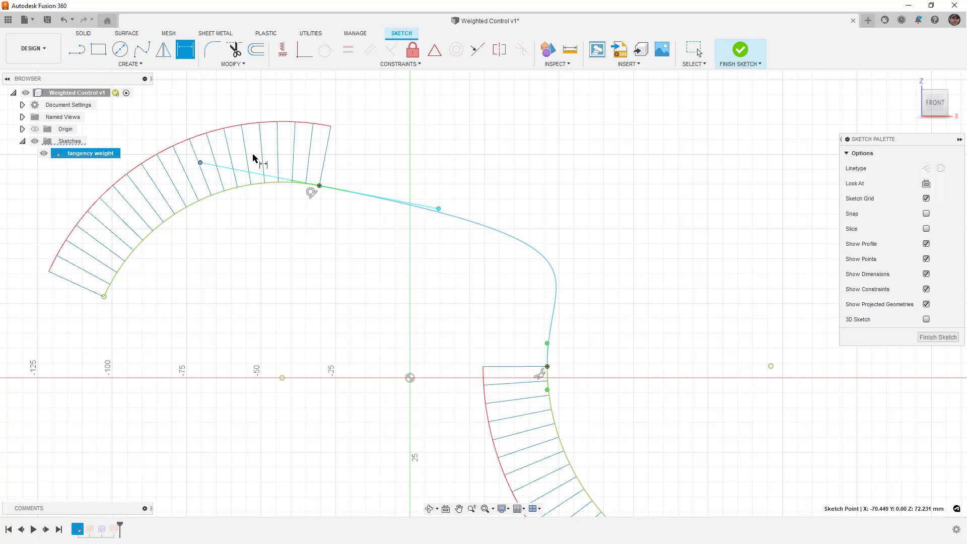
pyautogui.click(439, 208)
pyautogui.rightClick(364, 151)
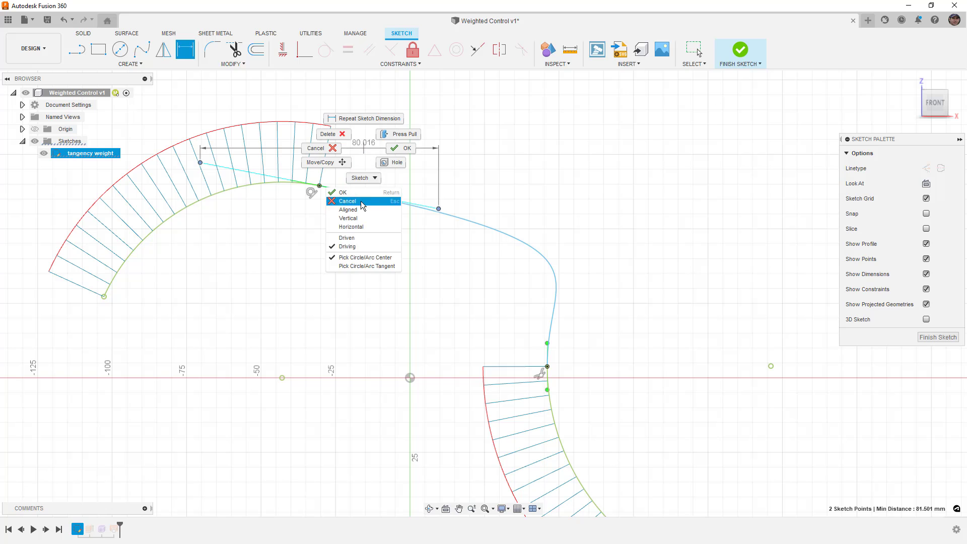
pyautogui.click(332, 199)
pyautogui.click(351, 107)
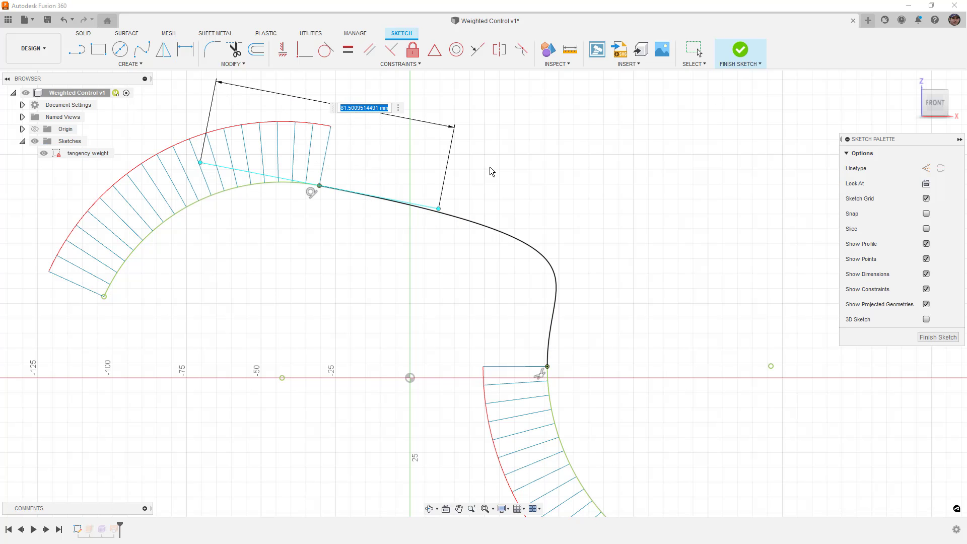
pyautogui.write('90')
pyautogui.press('Return')
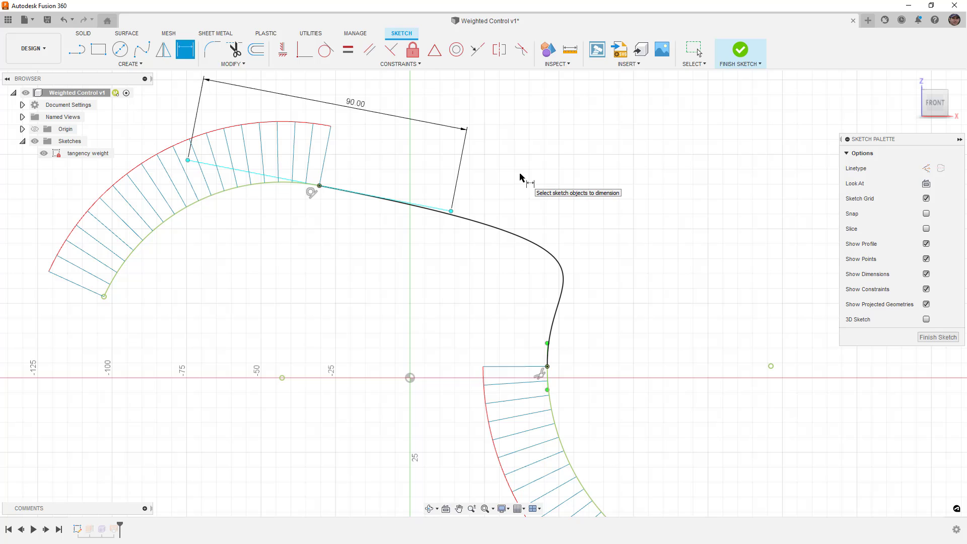
pyautogui.click(739, 50)
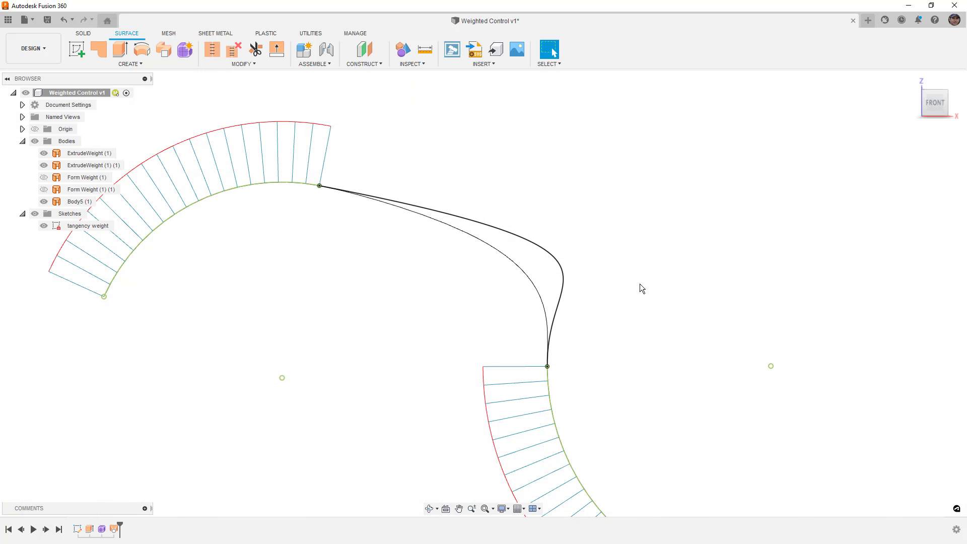
# - Reopen the loft feature for editing and raise Profile 1's tangency weight to 4.00
pyautogui.doubleClick(114, 528)
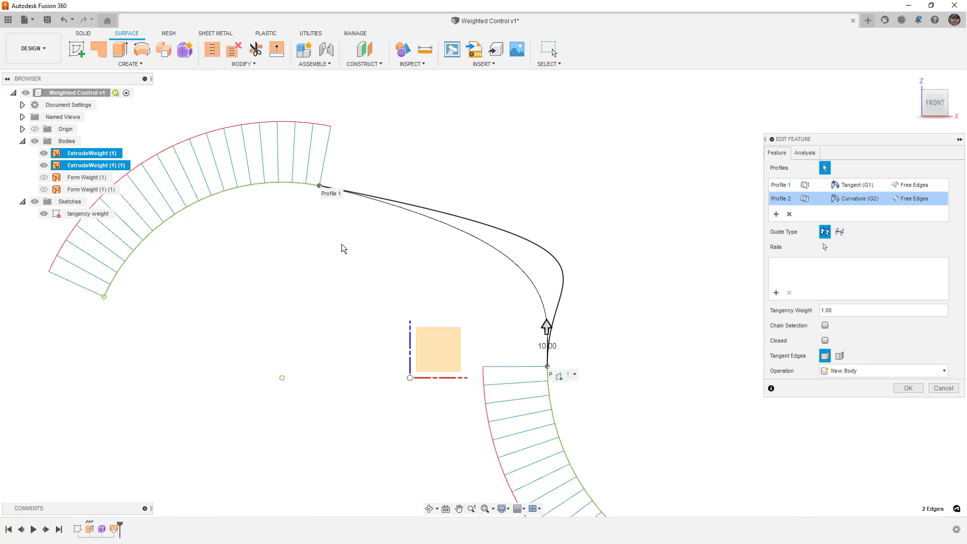
pyautogui.click(782, 187)
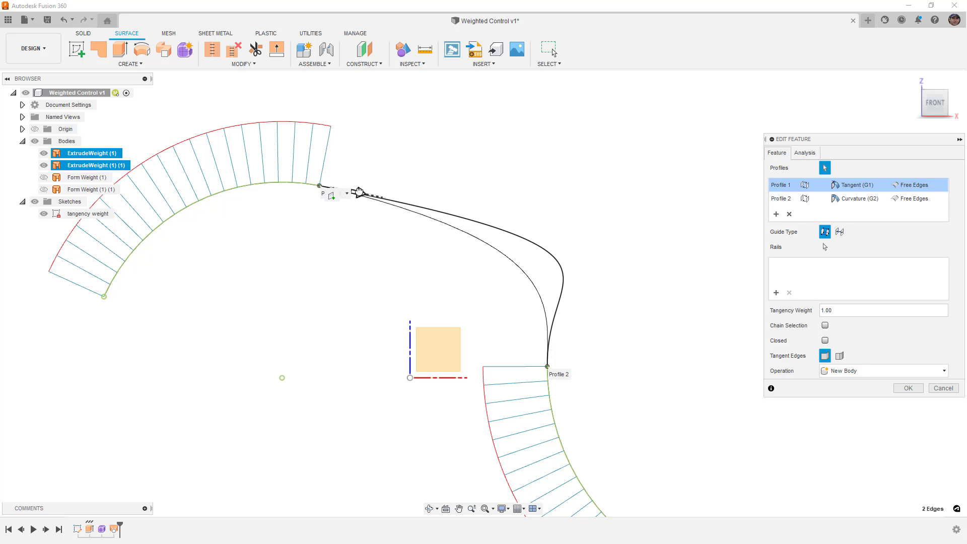
pyautogui.moveTo(360, 192); pyautogui.dragTo(451, 203)
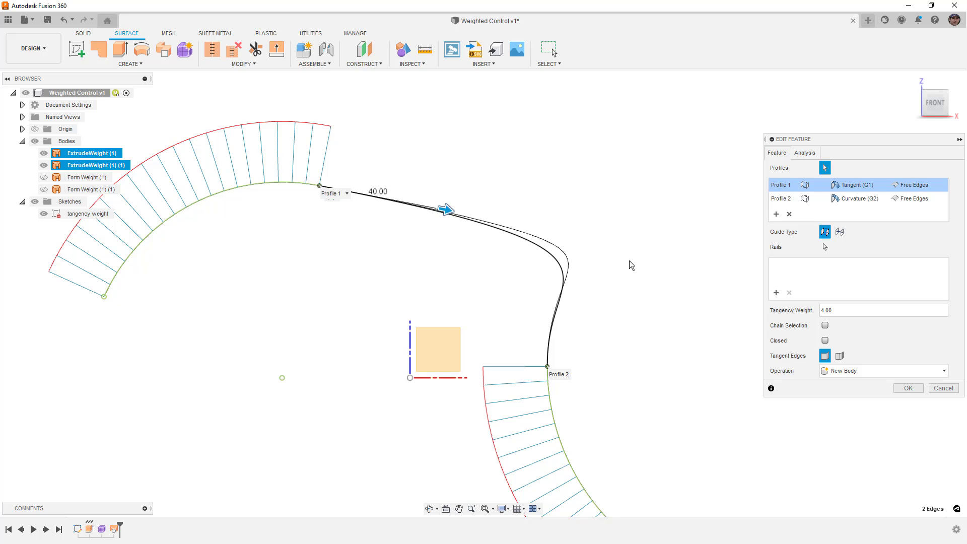
# - Set the loft's tangency weight to 1.5 at Profile 2 and to 1.50 at Profile 1
pyautogui.click(779, 199)
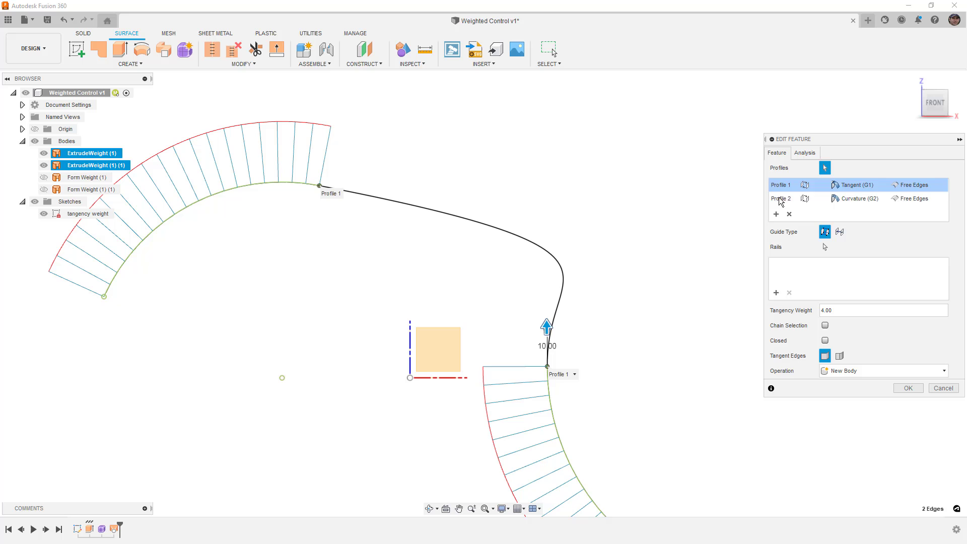
pyautogui.click(840, 310)
pyautogui.write('.5')
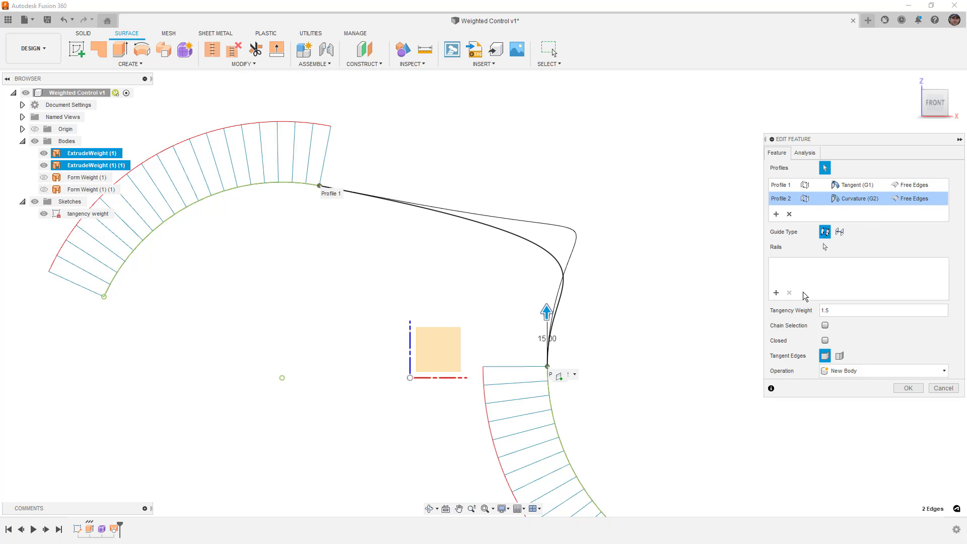
pyautogui.click(782, 186)
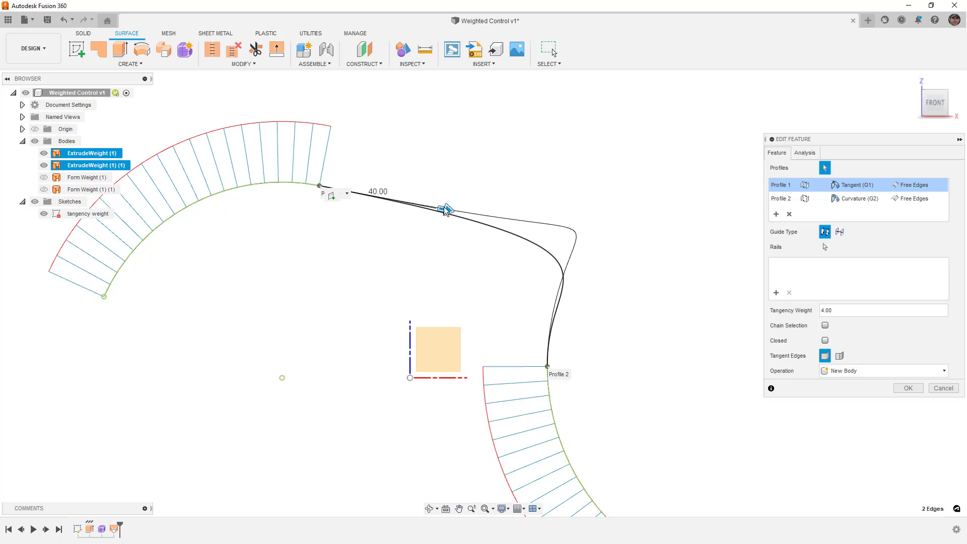
pyautogui.moveTo(445, 210); pyautogui.dragTo(373, 196)
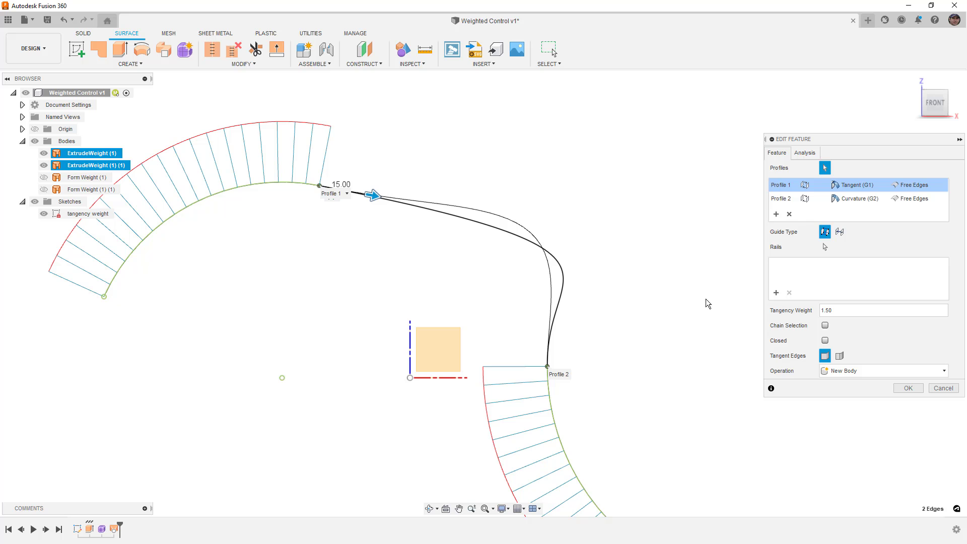
# - Set the loft's tangency weight to 2.50 at Profile 2 and 2.00 at Profile 1, and accept the edit
pyautogui.click(553, 374)
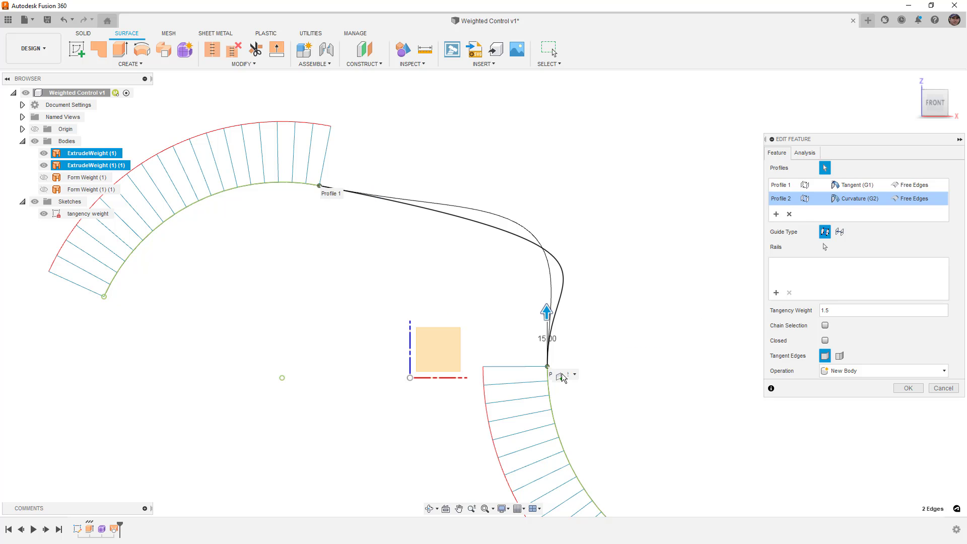
pyautogui.moveTo(547, 314); pyautogui.dragTo(546, 280)
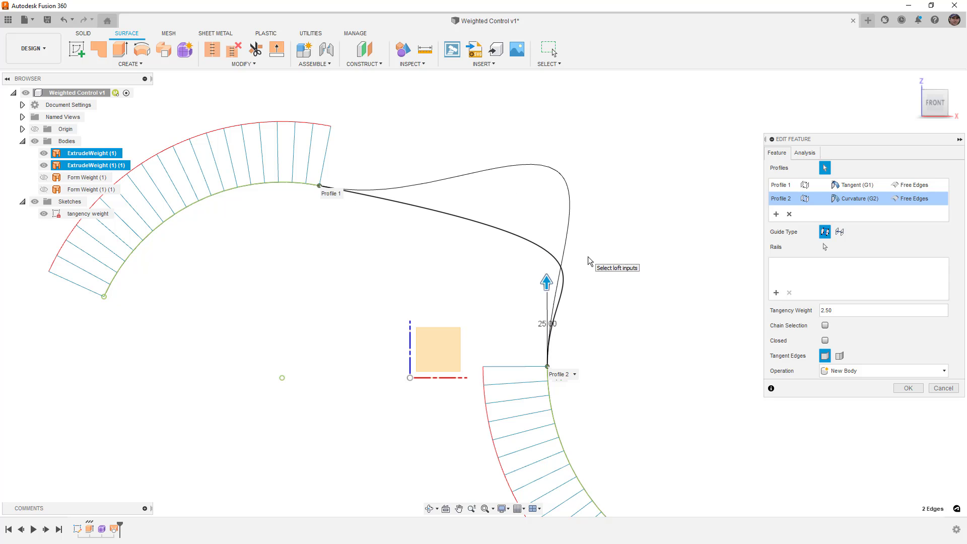
pyautogui.click(333, 194)
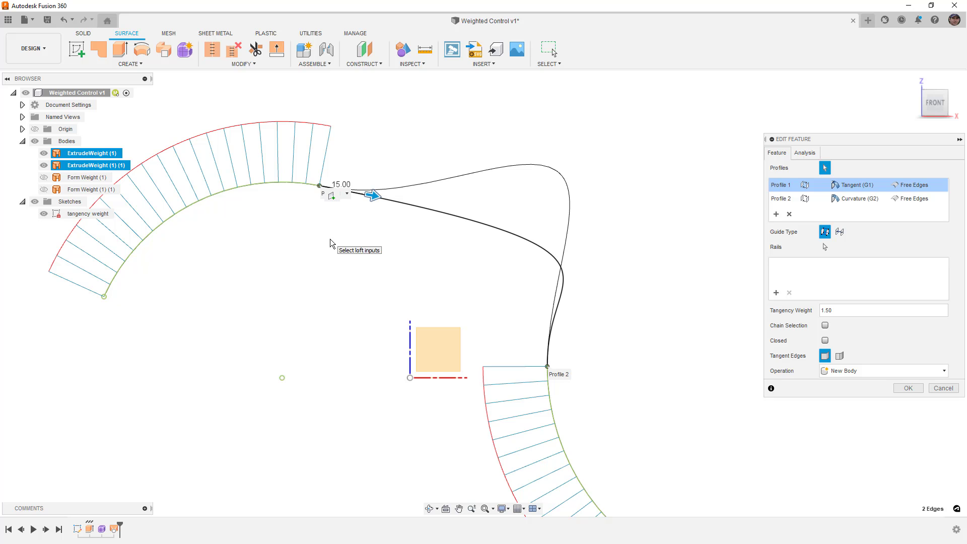
pyautogui.moveTo(371, 195); pyautogui.dragTo(386, 198)
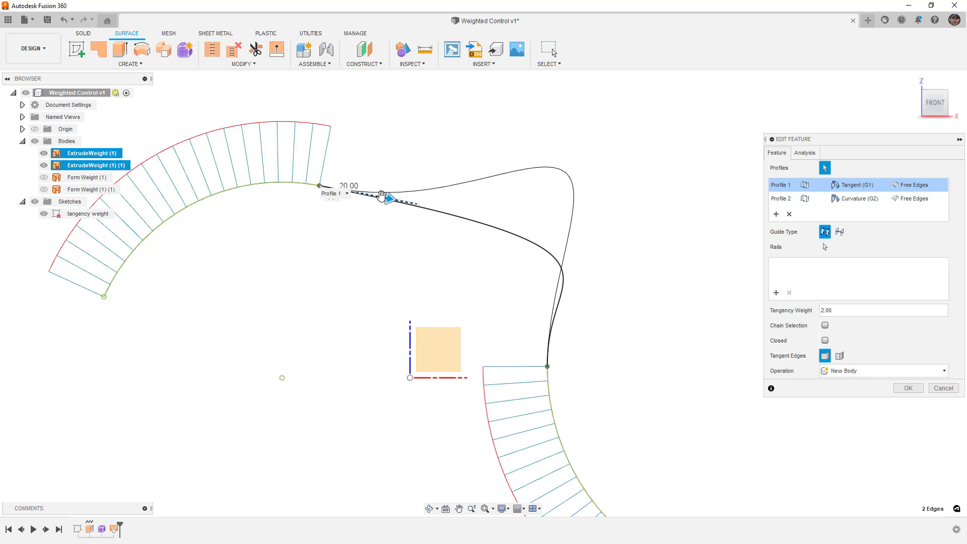
pyautogui.click(910, 388)
# - Hide the tangency weight sketch, both ExtrudeWeight bodies and the loft body Body5 (1)
pyautogui.moveTo(642, 282)
pyautogui.keyDown('shift'); pyautogui.mouseDown(button='middle')
pyautogui.moveTo(621, 330)
pyautogui.moveTo(658, 352)
pyautogui.moveTo(645, 364)
pyautogui.moveTo(587, 319)
pyautogui.moveTo(632, 326)
pyautogui.moveTo(639, 313)
pyautogui.moveTo(606, 309)
pyautogui.mouseUp(button='middle'); pyautogui.keyUp('shift')
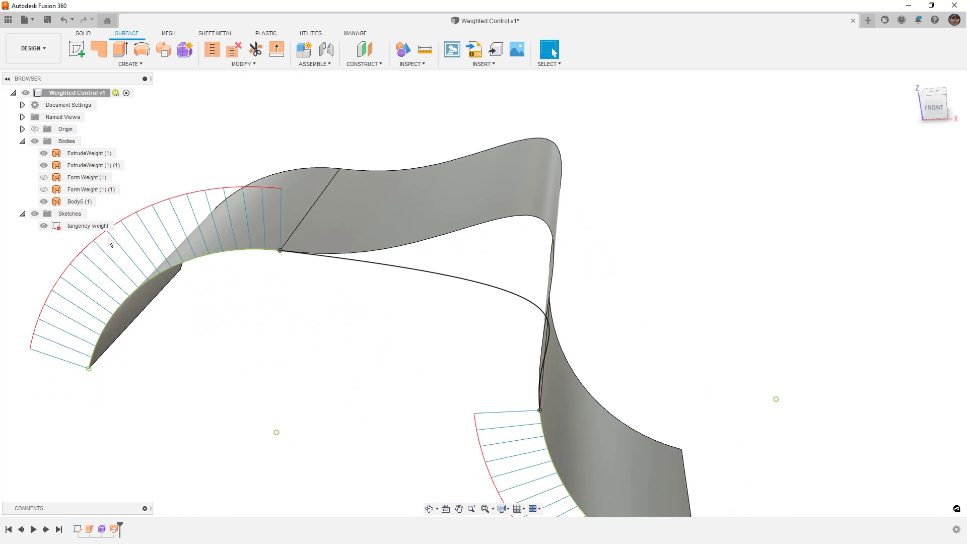
pyautogui.click(44, 226)
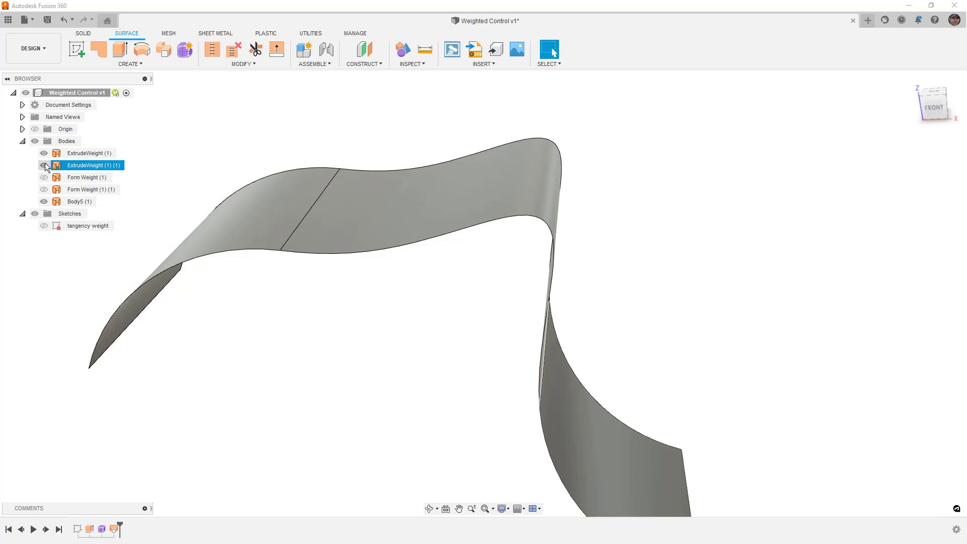
pyautogui.click(44, 153)
pyautogui.click(44, 166)
pyautogui.click(43, 206)
pyautogui.click(44, 202)
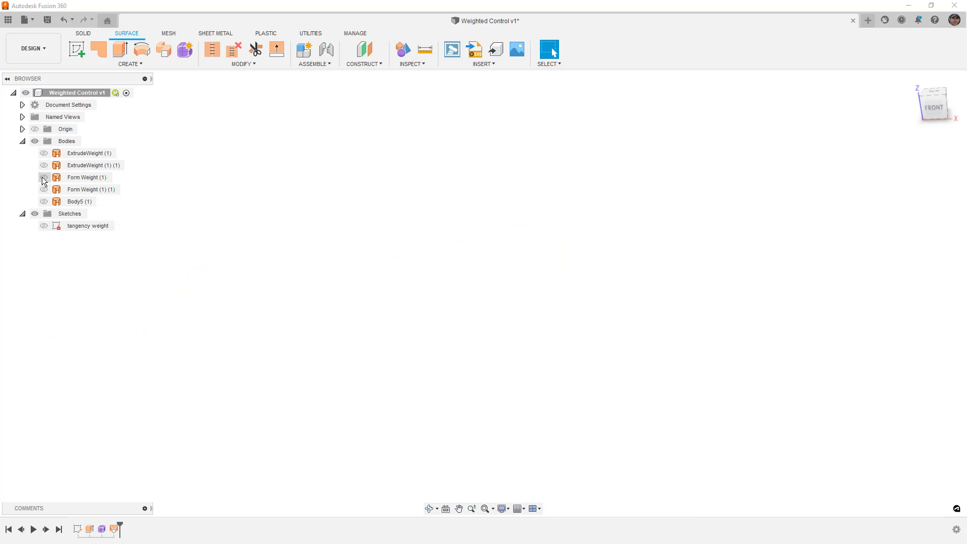
# - Show the two Form Weight bodies and inspect their curved shapes from the front and at an angle
pyautogui.click(44, 177)
pyautogui.click(44, 189)
pyautogui.scroll(-5, 235, 218)
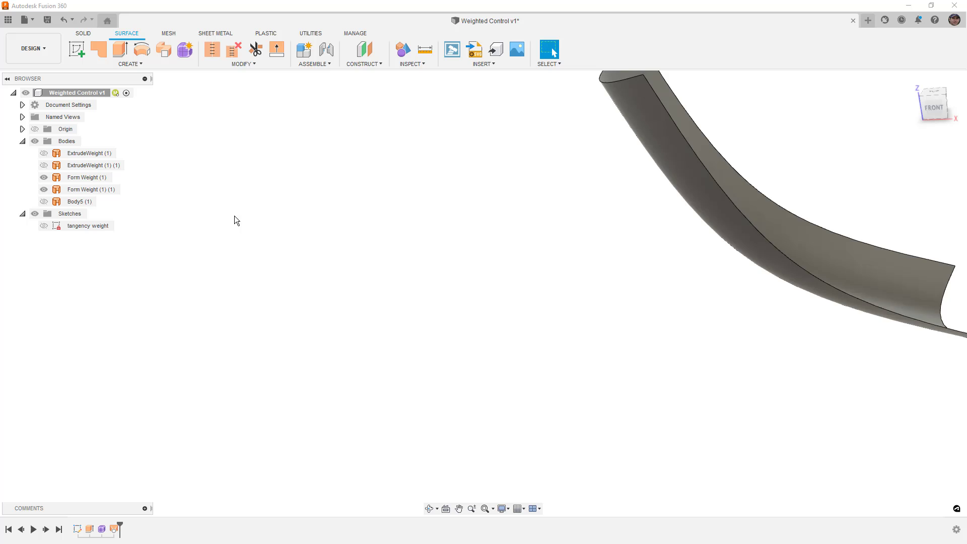
pyautogui.moveTo(418, 311)
pyautogui.keyDown('shift'); pyautogui.mouseDown(button='middle')
pyautogui.moveTo(421, 302)
pyautogui.moveTo(419, 341)
pyautogui.moveTo(418, 313)
pyautogui.mouseUp(button='middle'); pyautogui.keyUp('shift')
pyautogui.moveTo(350, 248); pyautogui.dragTo(452, 279, button='middle')
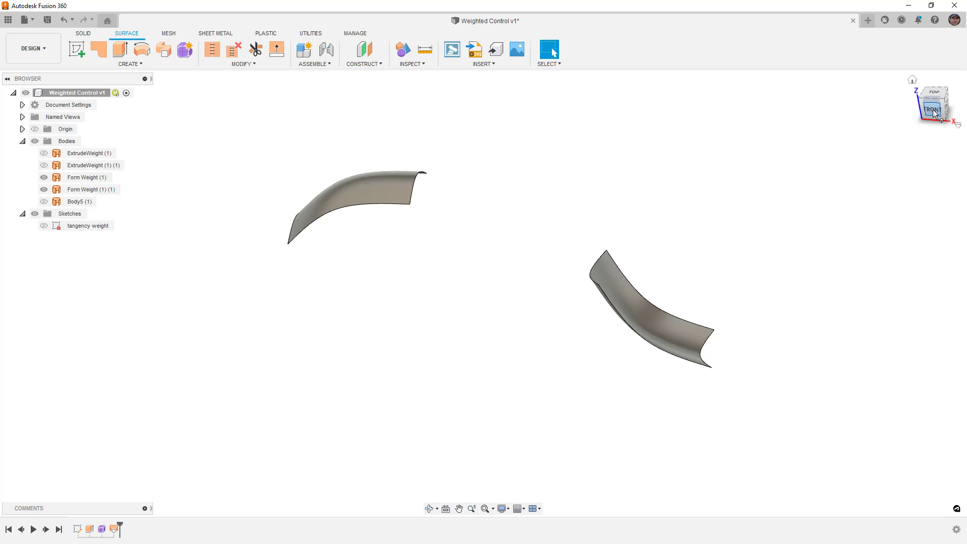
pyautogui.keyDown('shift'); pyautogui.moveTo(633, 225); pyautogui.dragTo(573, 165, button='middle'); pyautogui.keyUp('shift')
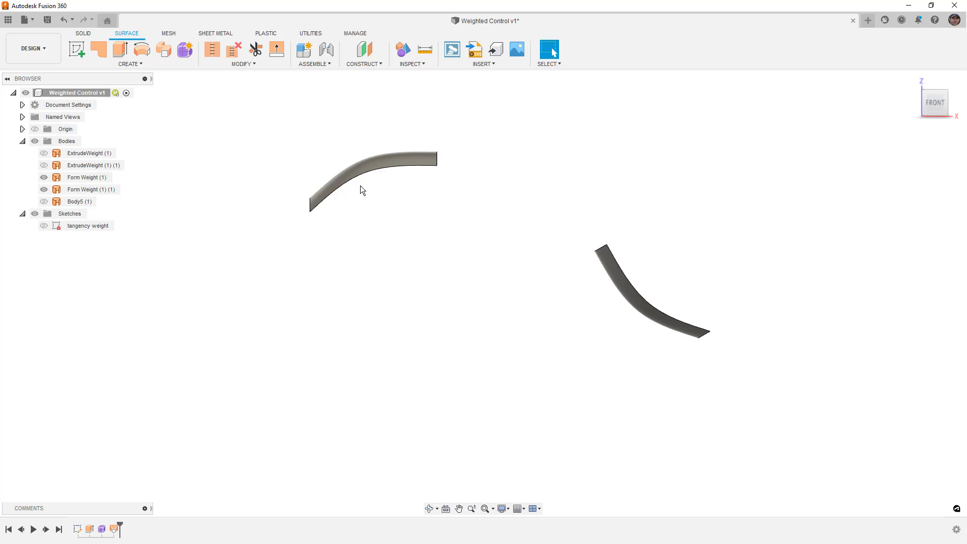
pyautogui.keyDown('shift'); pyautogui.moveTo(703, 202); pyautogui.dragTo(612, 224, button='middle'); pyautogui.keyUp('shift')
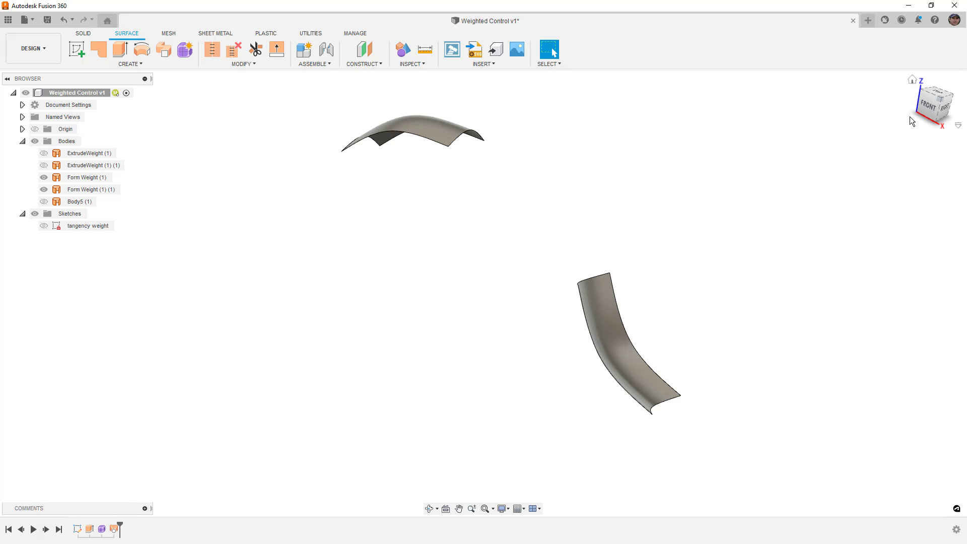
# - Start a surface loft between the facing end edges of the two Form Weight bodies
pyautogui.click(136, 63)
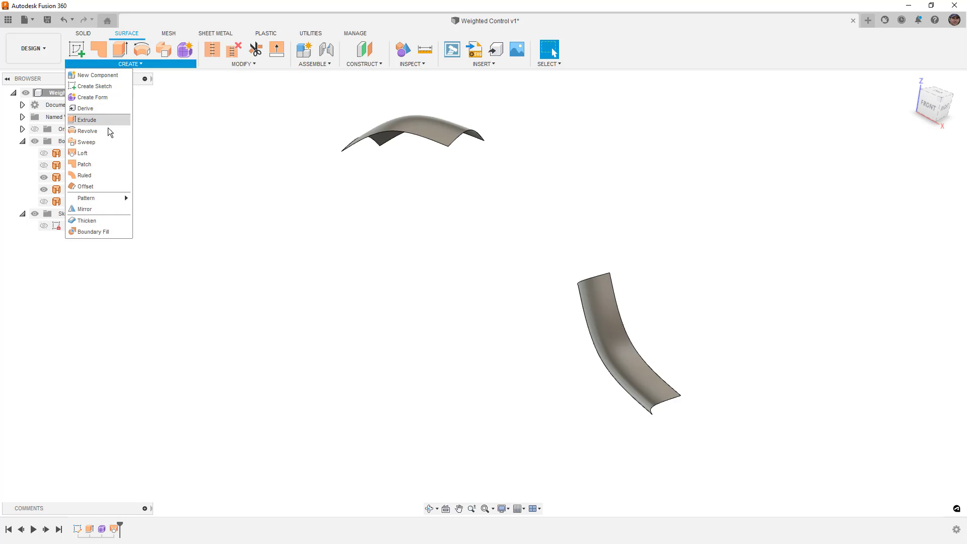
pyautogui.click(98, 158)
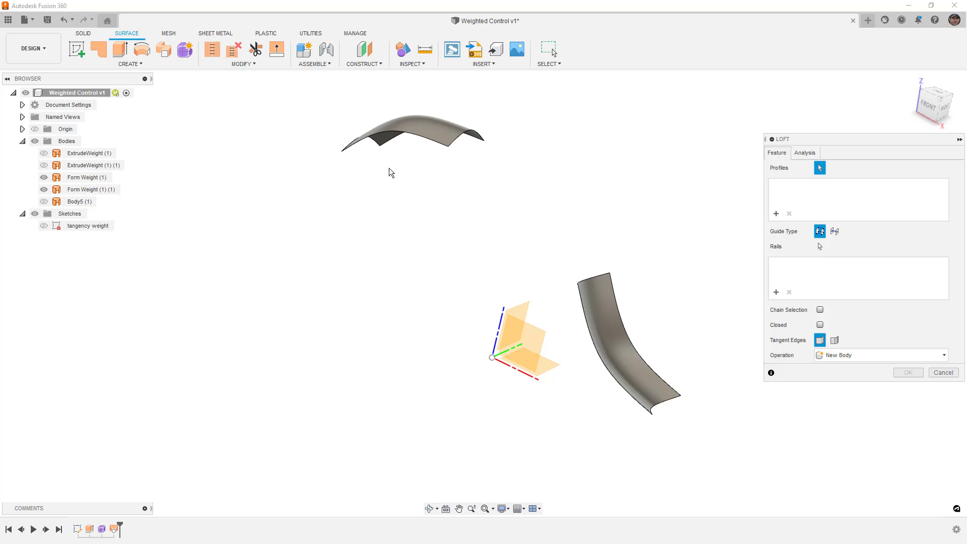
pyautogui.click(476, 135)
pyautogui.click(605, 275)
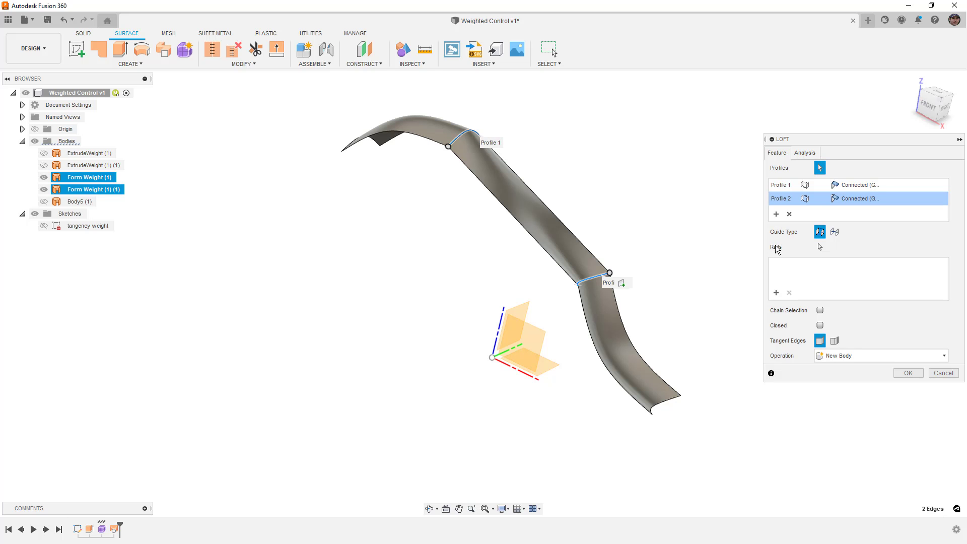
# - Set the loft's continuity to Tangent (G1) at Profile 1 and Curvature (G2) at Profile 2
pyautogui.click(859, 185)
pyautogui.click(858, 209)
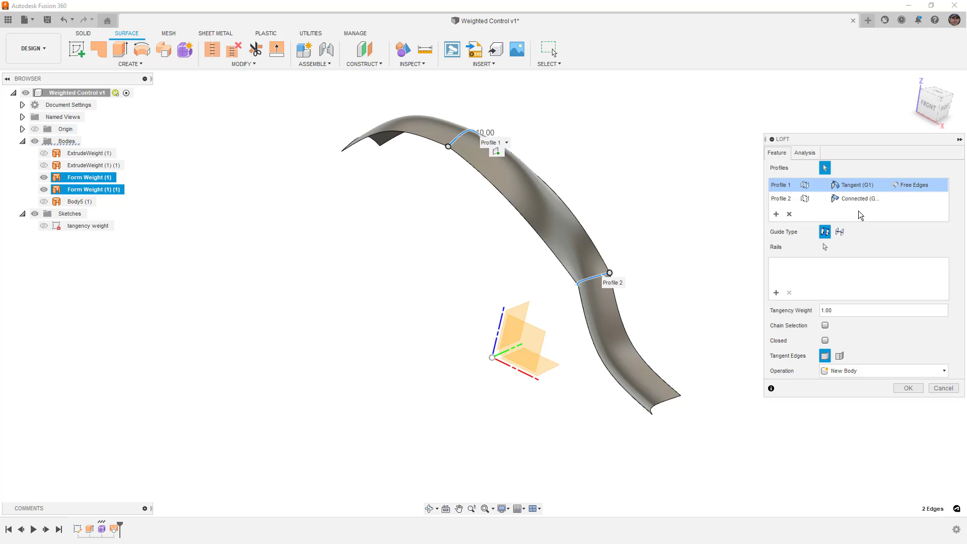
pyautogui.click(860, 201)
pyautogui.click(860, 235)
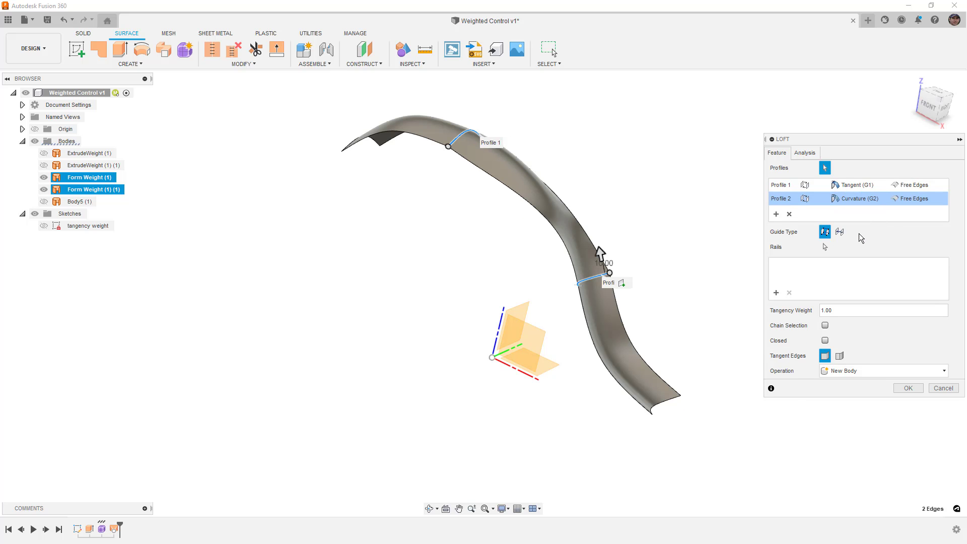
# - Inspect the loft's side edges and set both profiles to Align Edges
pyautogui.keyDown('shift'); pyautogui.moveTo(729, 251); pyautogui.dragTo(686, 248, button='middle'); pyautogui.keyUp('shift')
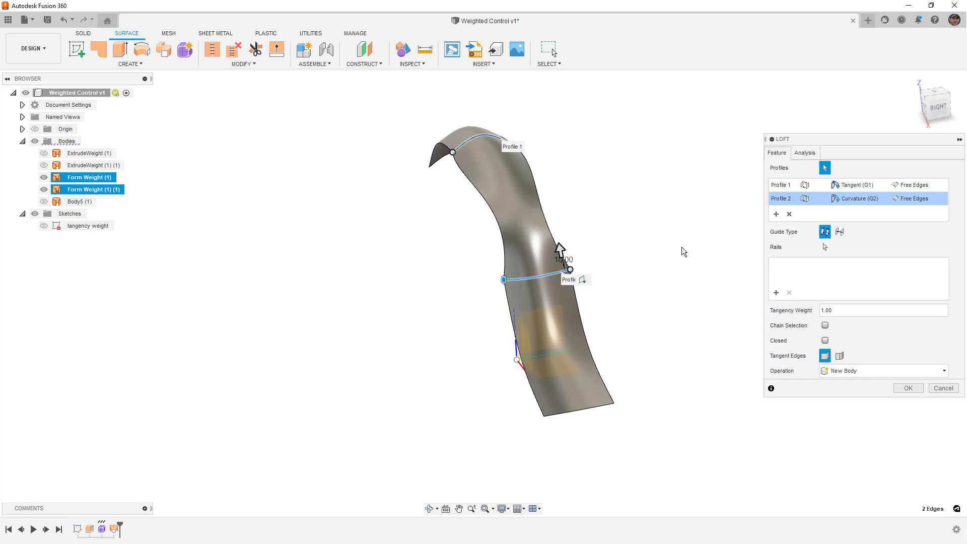
pyautogui.keyDown('shift'); pyautogui.moveTo(662, 243); pyautogui.dragTo(654, 261, button='middle'); pyautogui.keyUp('shift')
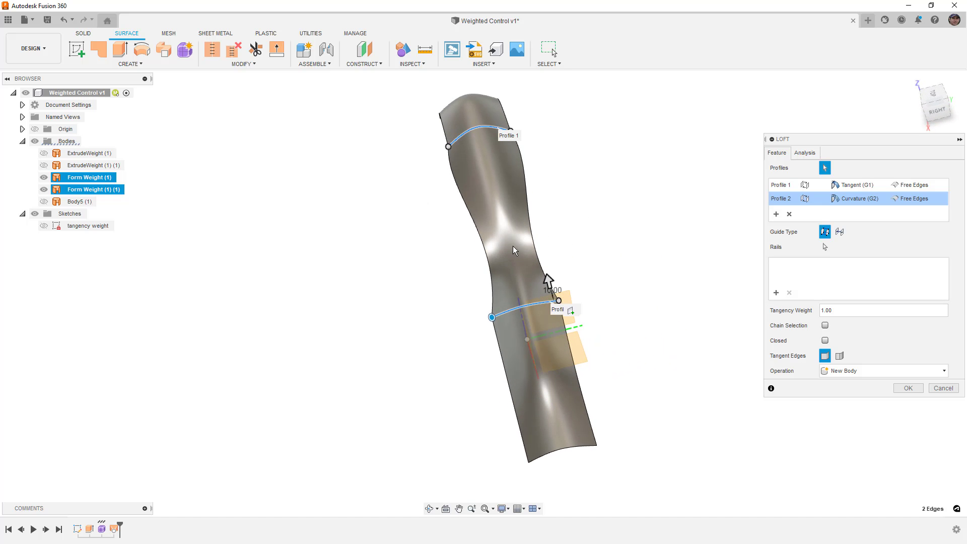
pyautogui.keyDown('shift'); pyautogui.moveTo(518, 243); pyautogui.dragTo(530, 148, button='middle'); pyautogui.keyUp('shift')
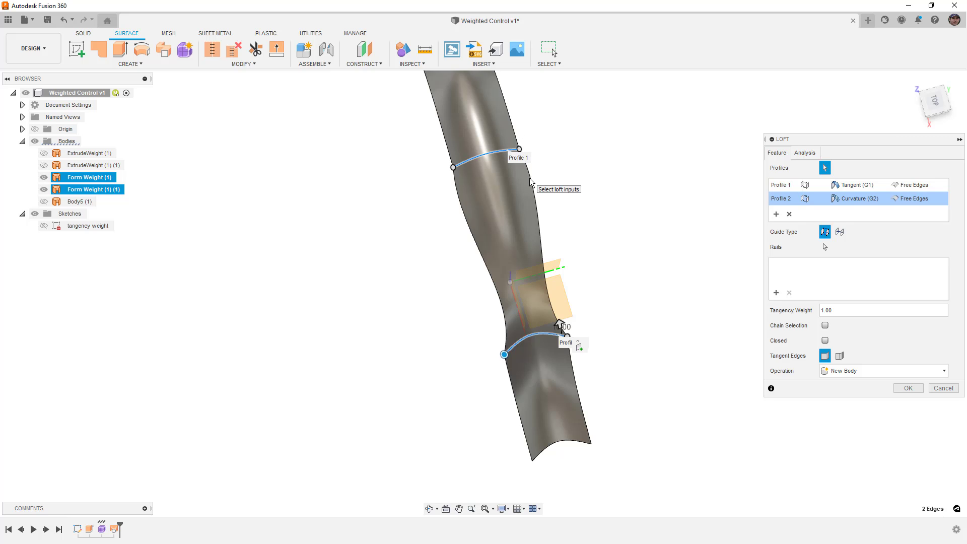
pyautogui.click(916, 184)
pyautogui.click(921, 210)
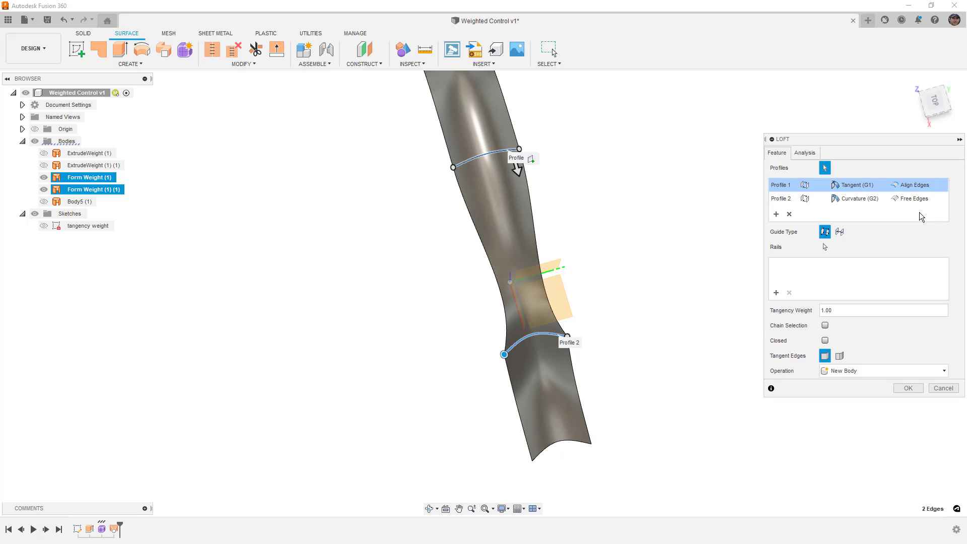
pyautogui.click(914, 199)
pyautogui.click(914, 224)
# - Viewing the loft from the front, raise Profile 2's tangency weight to 3.00
pyautogui.keyDown('shift'); pyautogui.moveTo(688, 252); pyautogui.dragTo(739, 184, button='middle'); pyautogui.keyUp('shift')
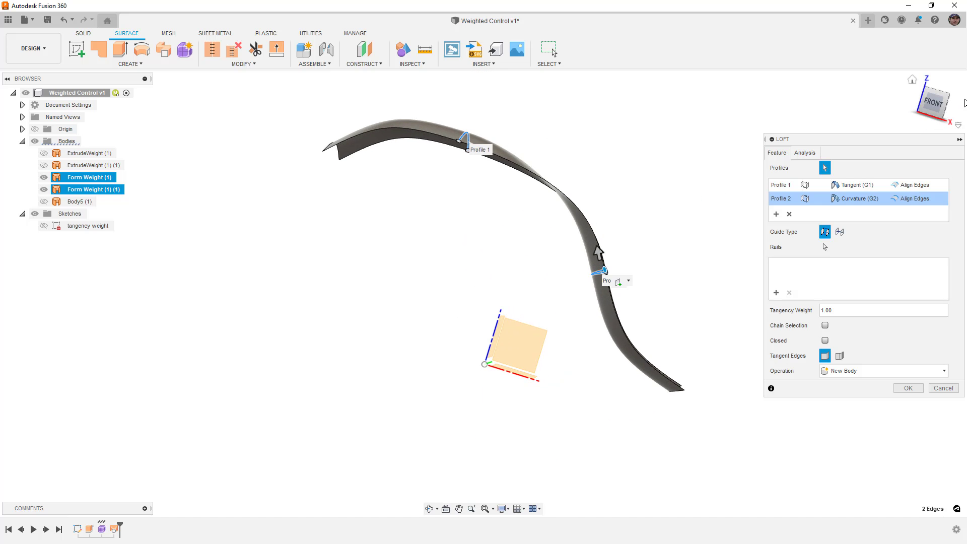
pyautogui.click(933, 102)
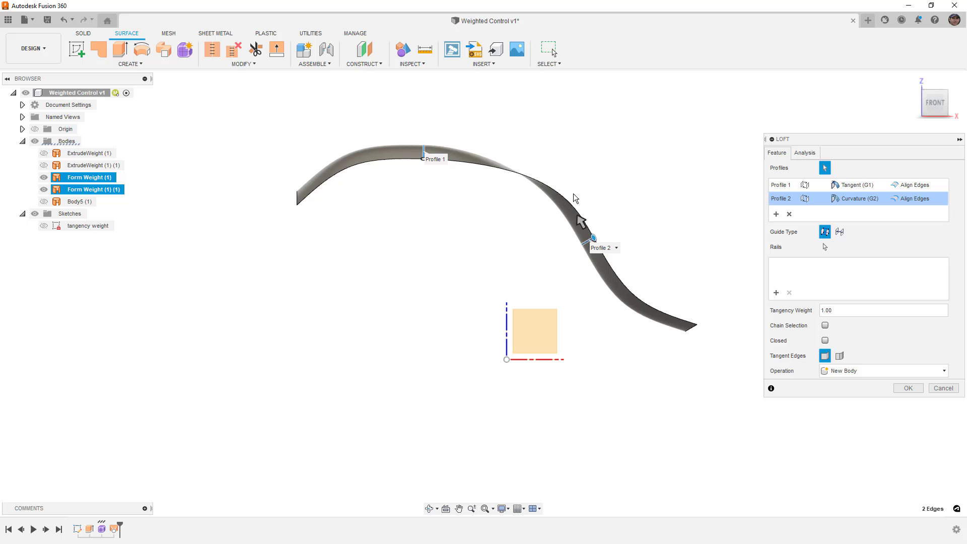
pyautogui.scroll(5, 576, 203)
pyautogui.moveTo(591, 214); pyautogui.dragTo(582, 276, button='middle')
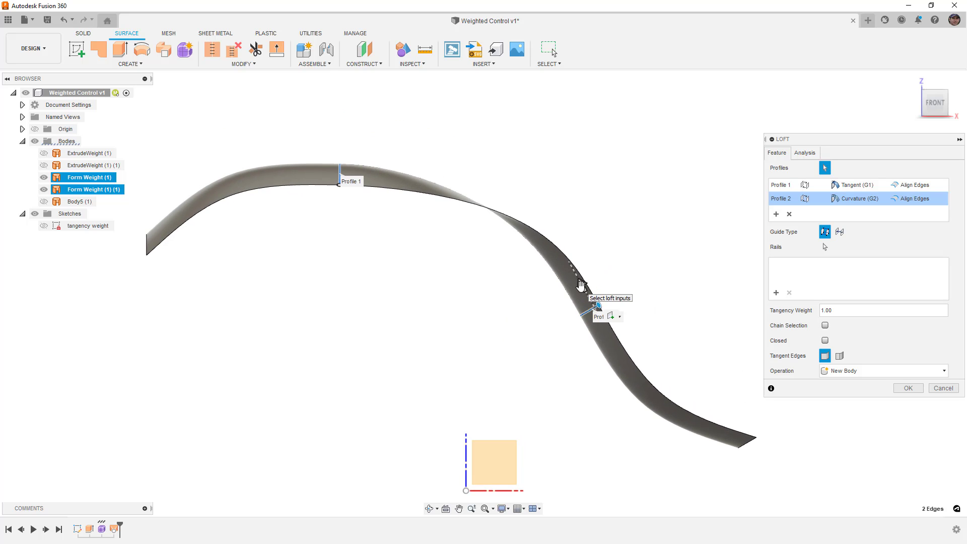
pyautogui.moveTo(582, 284); pyautogui.dragTo(567, 257)
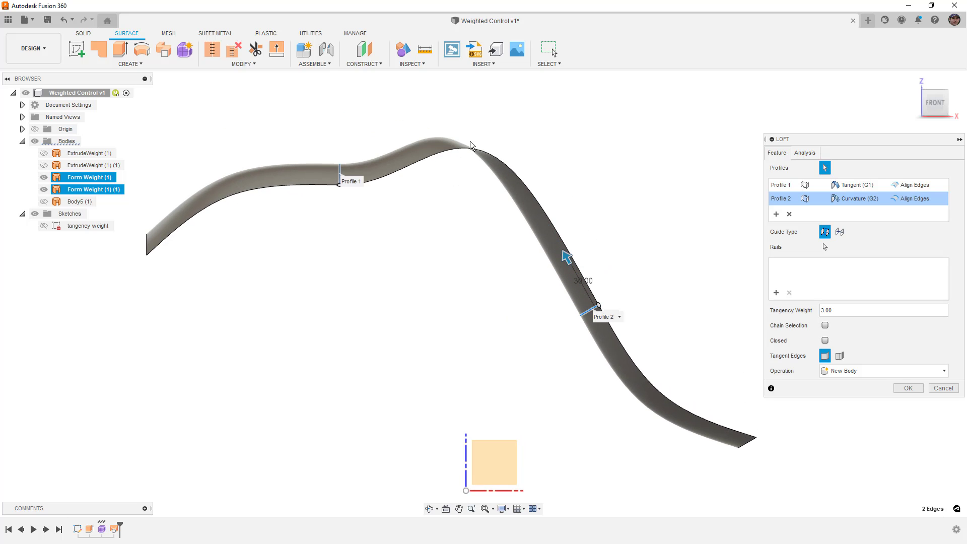
# - Try a tangency weight of 4.50 at Profile 1, and reduce it to 3.00
pyautogui.click(350, 181)
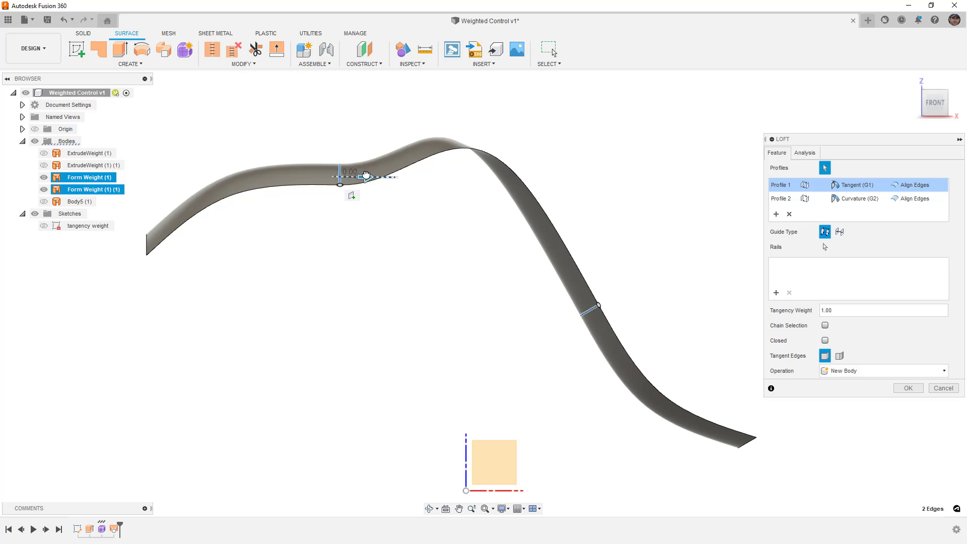
pyautogui.moveTo(369, 176); pyautogui.dragTo(422, 186)
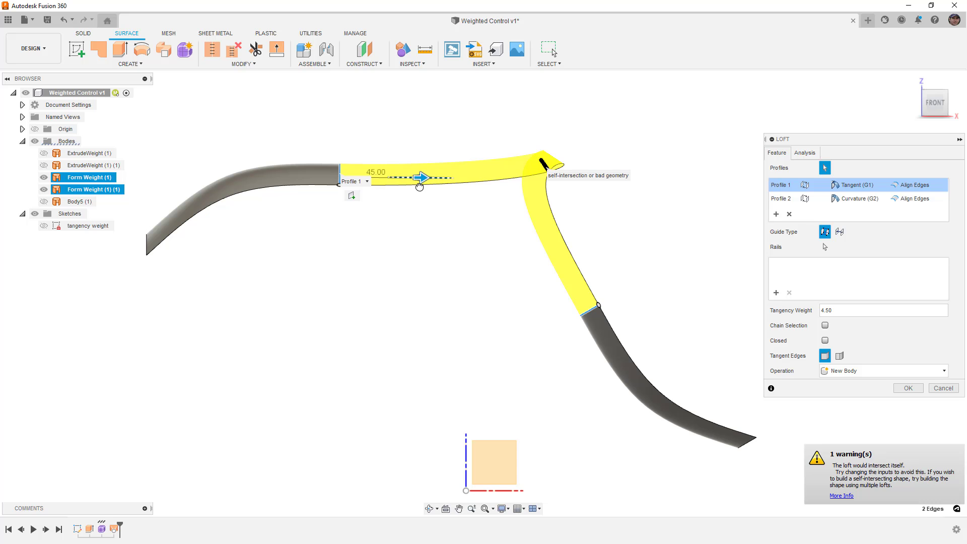
pyautogui.moveTo(418, 186); pyautogui.dragTo(391, 181)
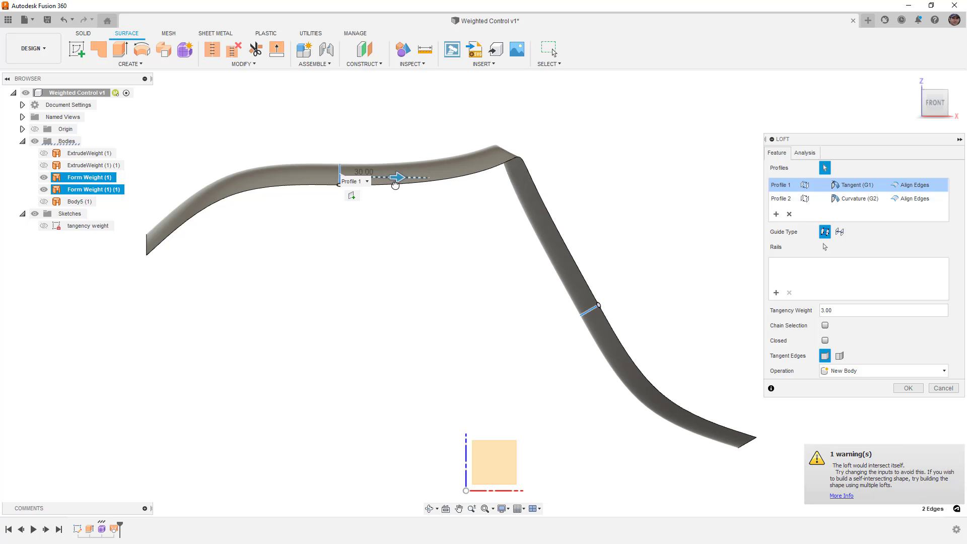
# - Lower Profile 2's tangency weight to 1.50 and create the loft as a new body
pyautogui.click(604, 318)
pyautogui.moveTo(567, 257)
pyautogui.mouseDown()
pyautogui.moveTo(580, 275)
pyautogui.moveTo(563, 250)
pyautogui.moveTo(581, 277)
pyautogui.moveTo(578, 264)
pyautogui.mouseUp()
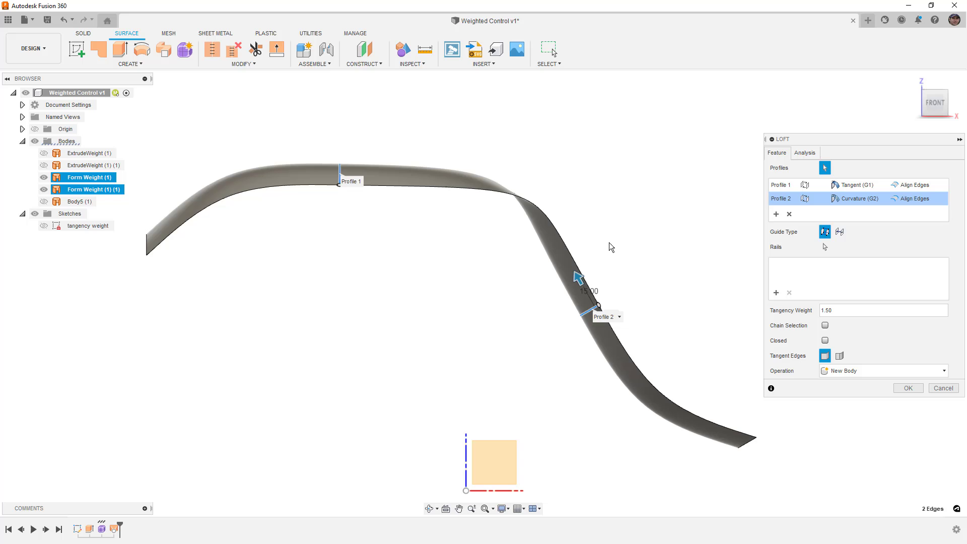
pyautogui.keyDown('shift'); pyautogui.moveTo(609, 243); pyautogui.dragTo(665, 260, button='middle'); pyautogui.keyUp('shift')
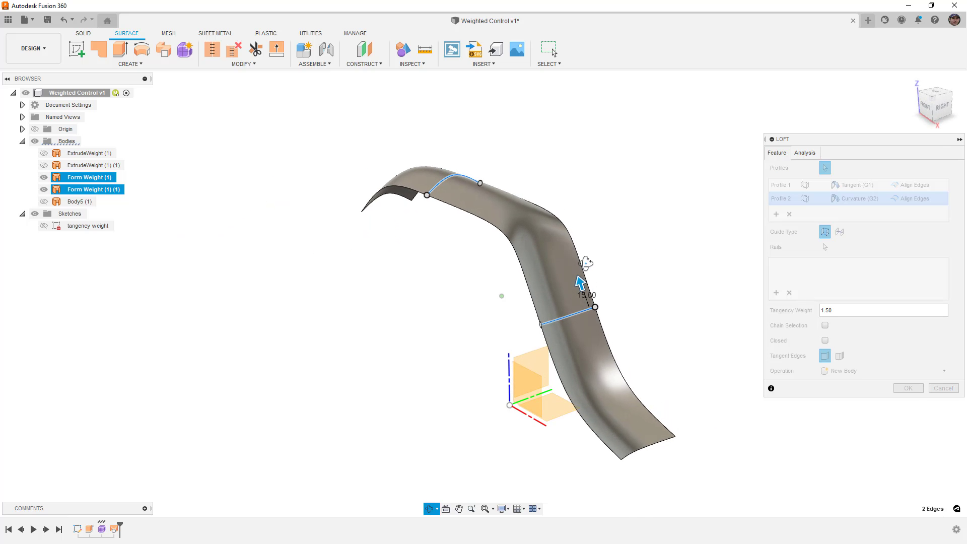
pyautogui.click(907, 388)
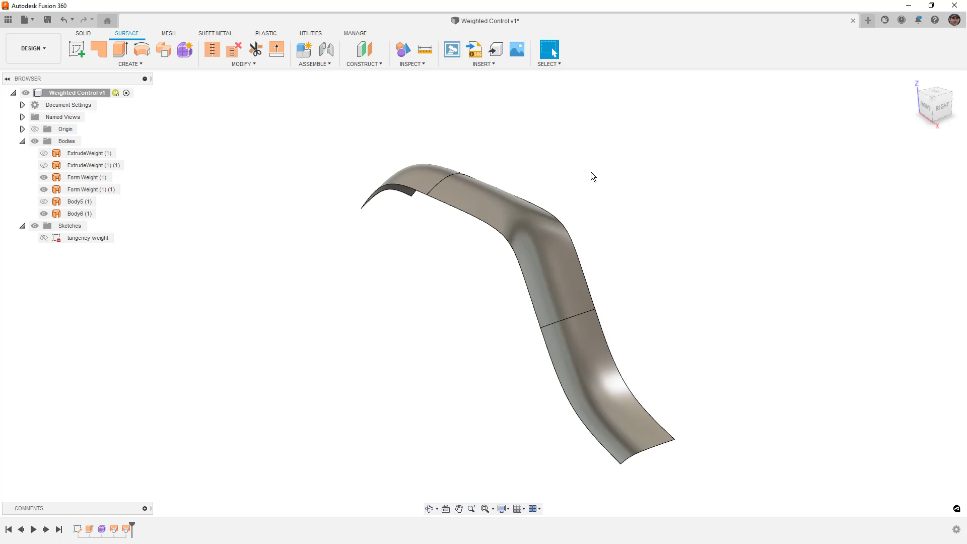
# - Hide the loft body Body6 (1) and both Form Weight bodies, and show the two ExtrudeWeight bodies
pyautogui.click(44, 213)
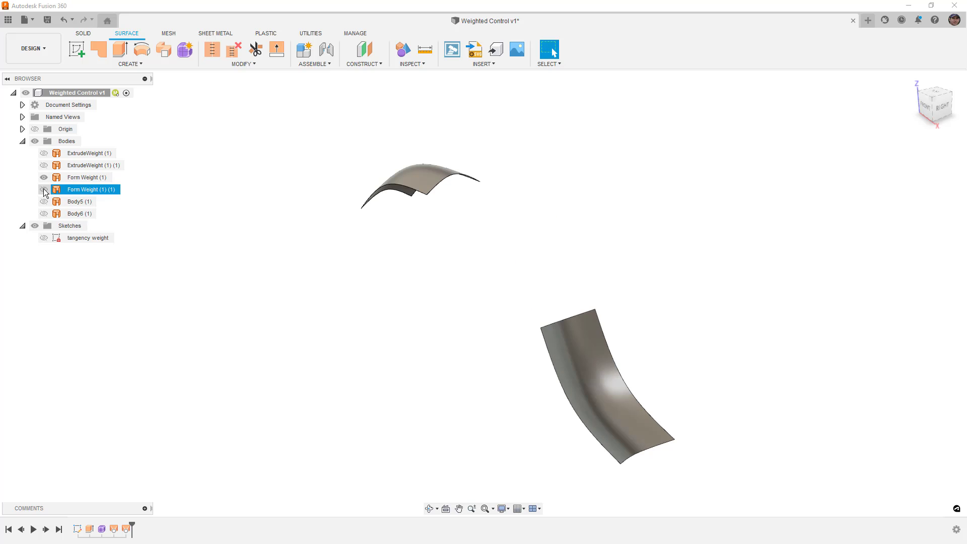
pyautogui.click(43, 190)
pyautogui.click(44, 177)
pyautogui.click(44, 165)
pyautogui.click(44, 153)
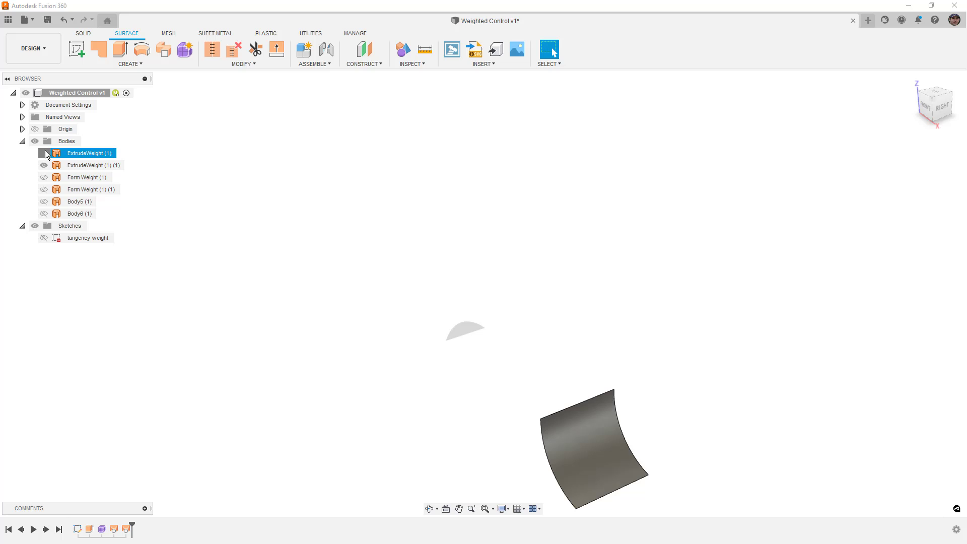
# - Show Body5 (1) between the ExtrudeWeight bodies to inspect how the loft blends into them, and hide it again
pyautogui.keyDown('shift'); pyautogui.moveTo(296, 183); pyautogui.dragTo(336, 185, button='middle'); pyautogui.keyUp('shift')
pyautogui.click(44, 202)
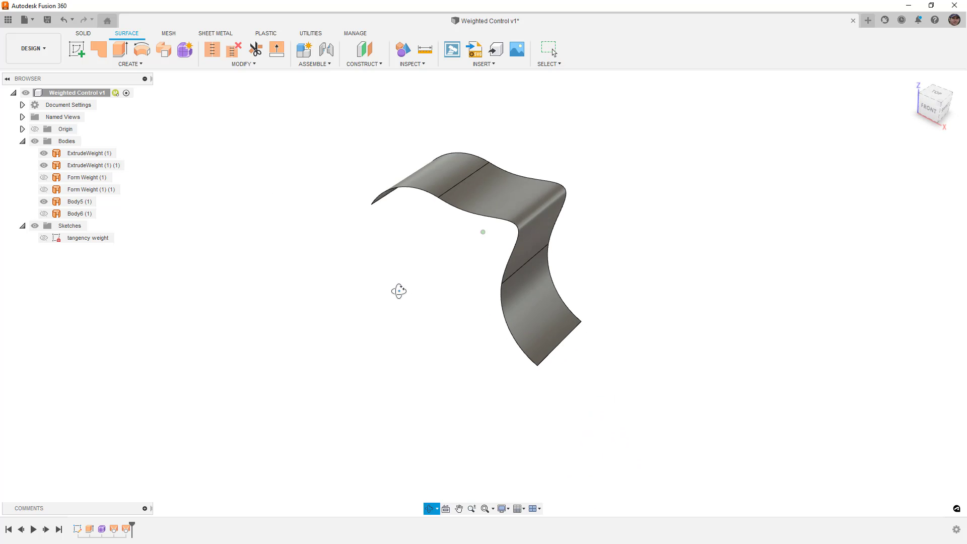
pyautogui.moveTo(397, 289)
pyautogui.keyDown('shift'); pyautogui.mouseDown(button='middle')
pyautogui.moveTo(344, 288)
pyautogui.moveTo(395, 279)
pyautogui.mouseUp(button='middle'); pyautogui.keyUp('shift')
pyautogui.click(491, 242)
pyautogui.scroll(3, 520, 203)
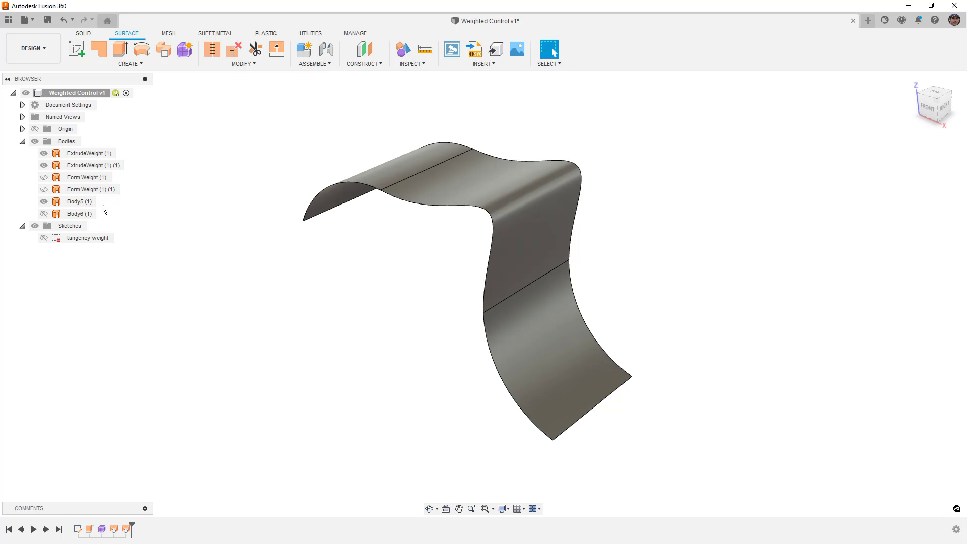
pyautogui.click(44, 201)
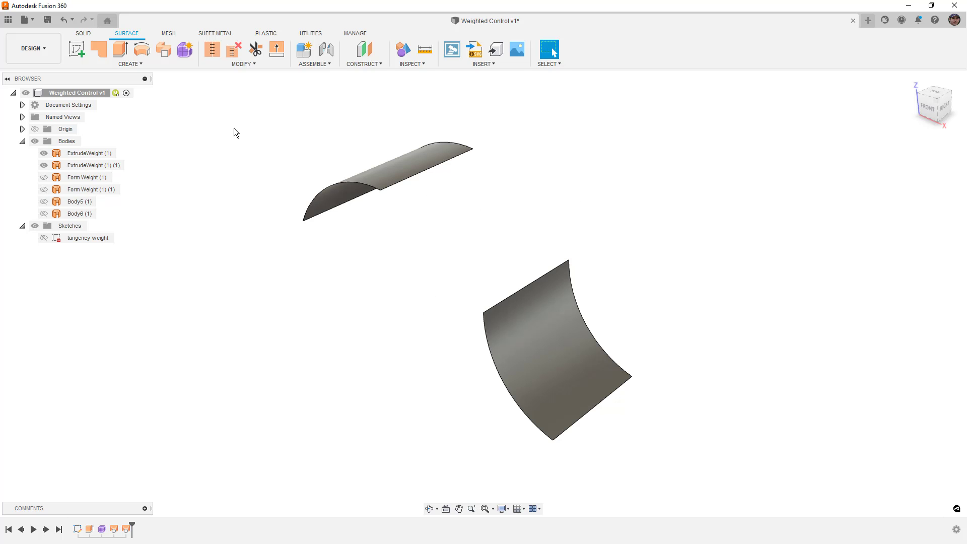
# - Show Body5 (1) and start a ruled surface from its front curved edge only, without chain selection
pyautogui.click(46, 203)
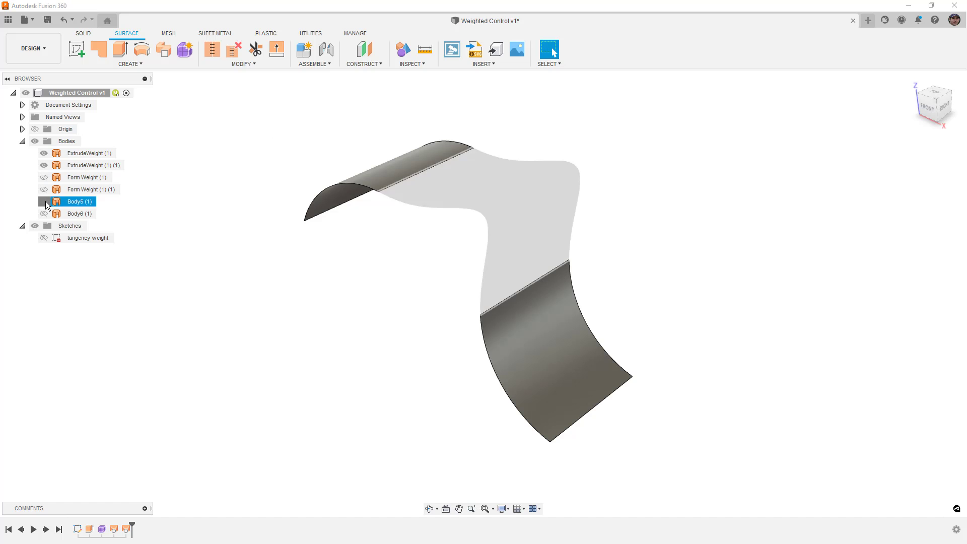
pyautogui.click(44, 203)
pyautogui.click(138, 64)
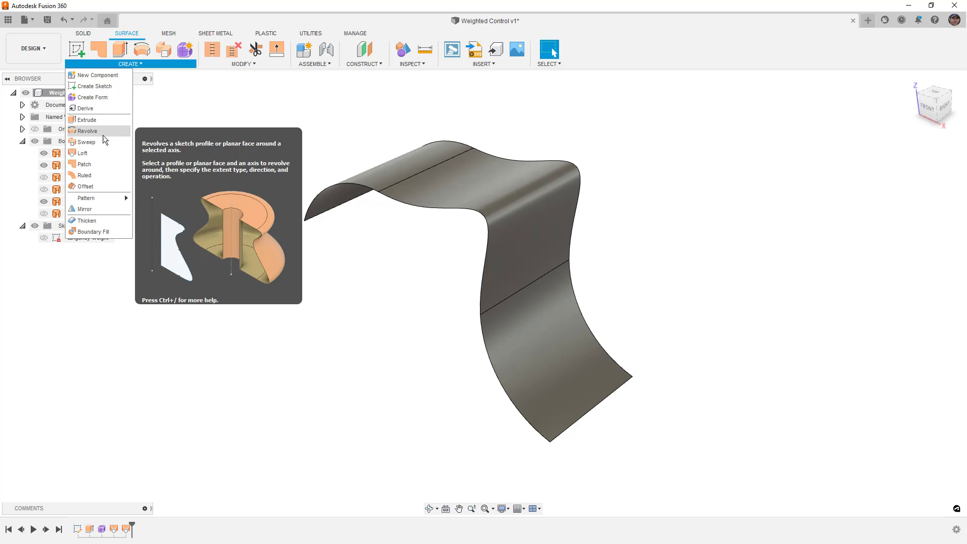
pyautogui.click(94, 175)
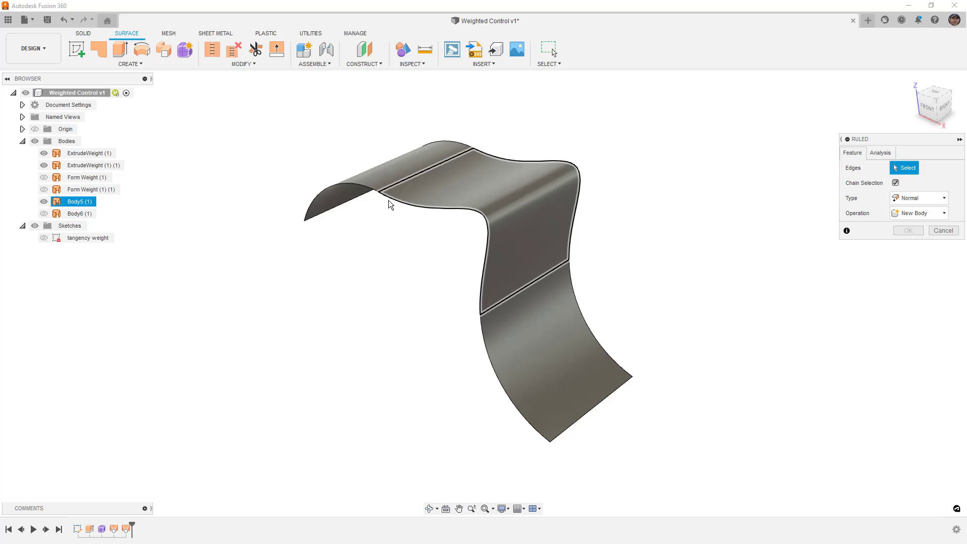
pyautogui.click(895, 183)
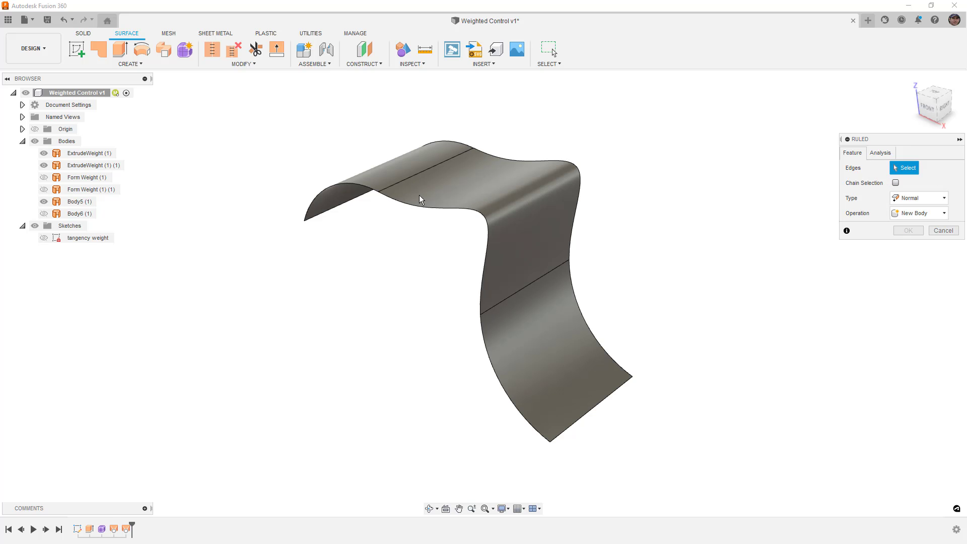
pyautogui.click(406, 205)
pyautogui.moveTo(407, 210); pyautogui.dragTo(422, 230)
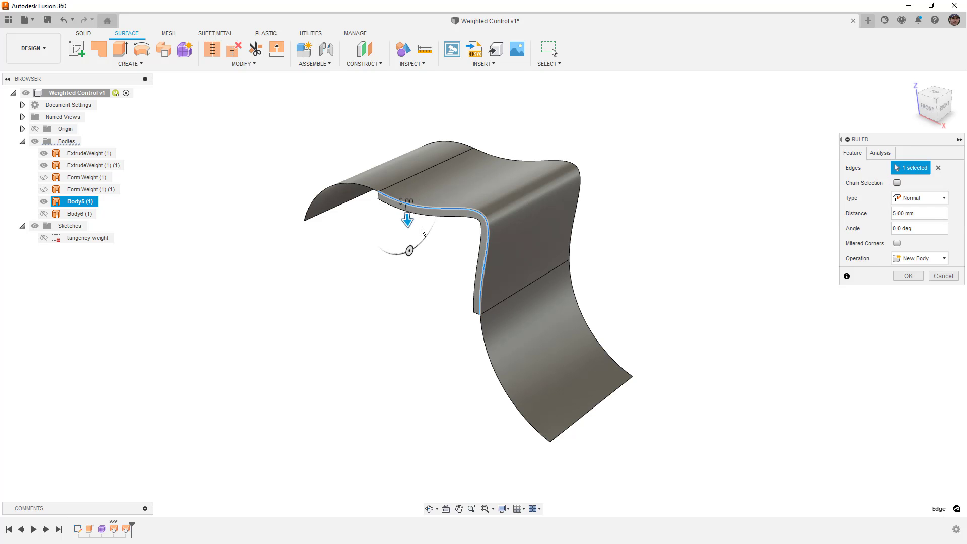
# - Make the ruled surface Tangent, extend it outward about 35 mm, and create it as a new body
pyautogui.click(926, 198)
pyautogui.click(926, 219)
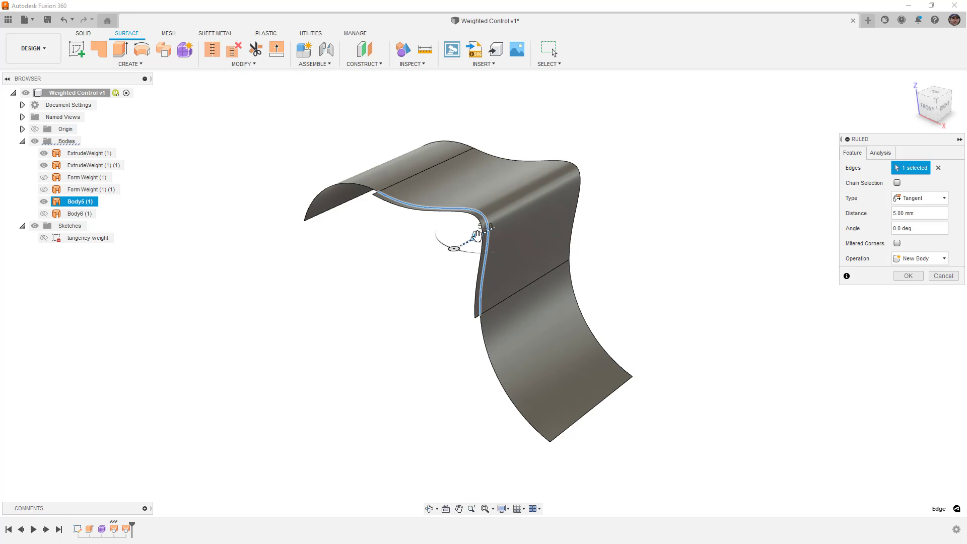
pyautogui.moveTo(476, 236); pyautogui.dragTo(452, 249)
pyautogui.click(907, 276)
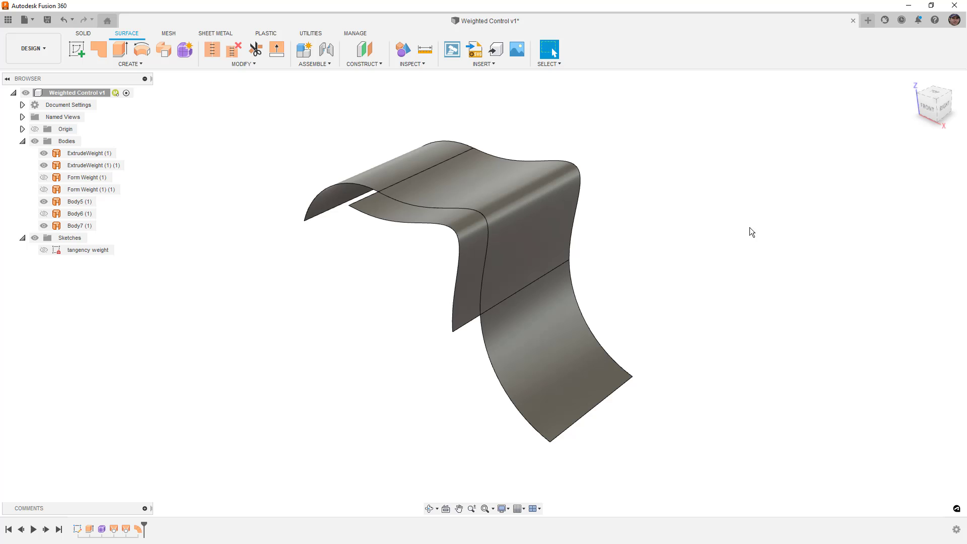
# - Create a matching 35 mm Tangent ruled surface as a new body along Body5 (1)'s rear curved edge
pyautogui.rightClick(751, 229)
pyautogui.click(738, 191)
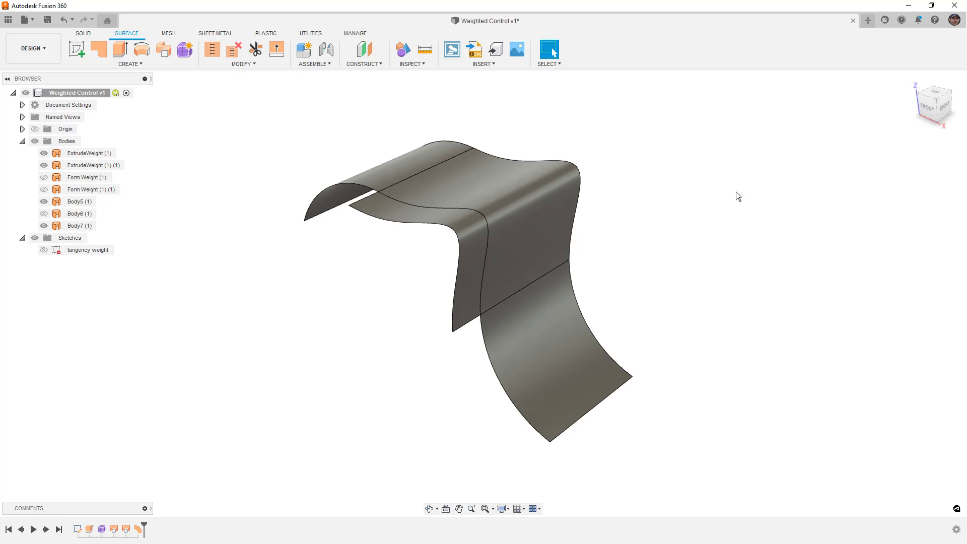
pyautogui.click(575, 171)
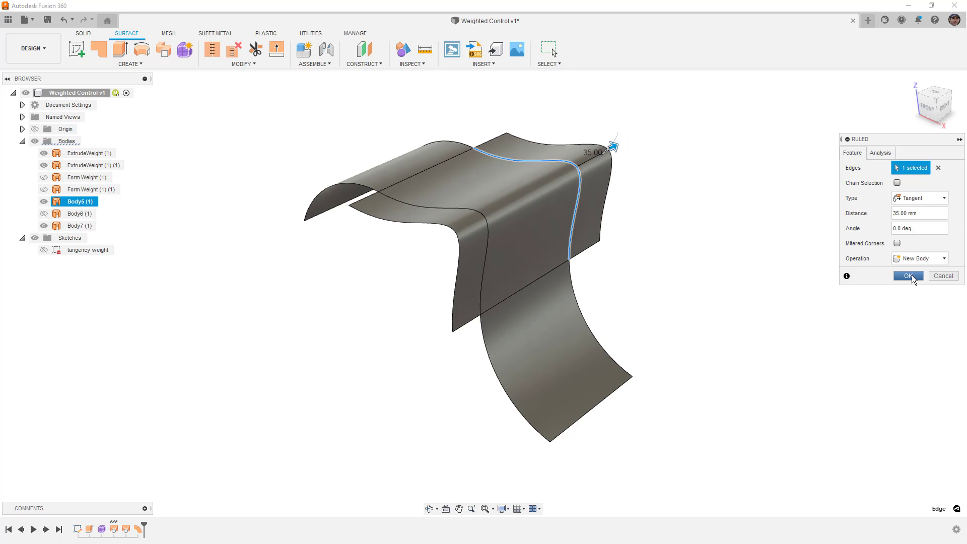
pyautogui.click(908, 275)
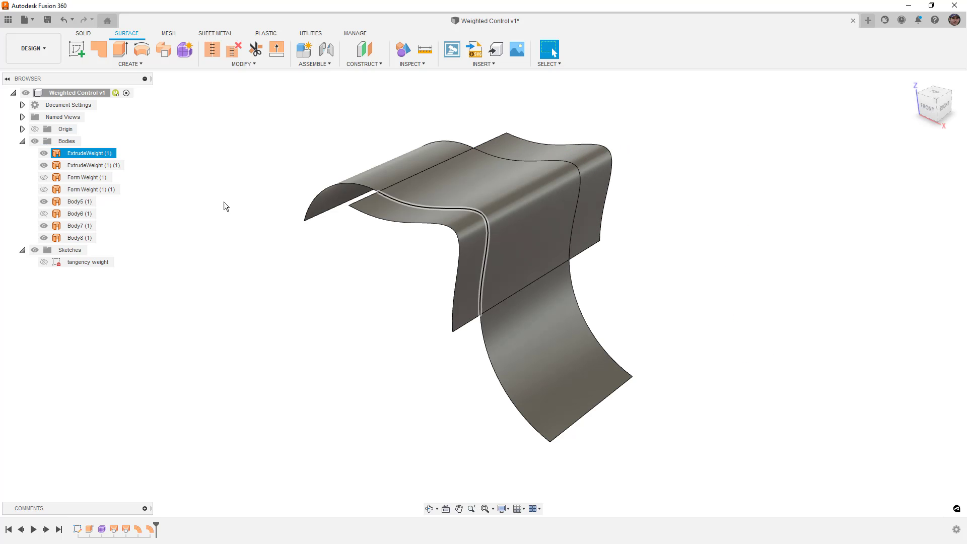
# - Hide Body5 (1) and start a surface loft between the facing straight edges of the two ExtrudeWeight bodies
pyautogui.click(463, 189)
pyautogui.click(44, 201)
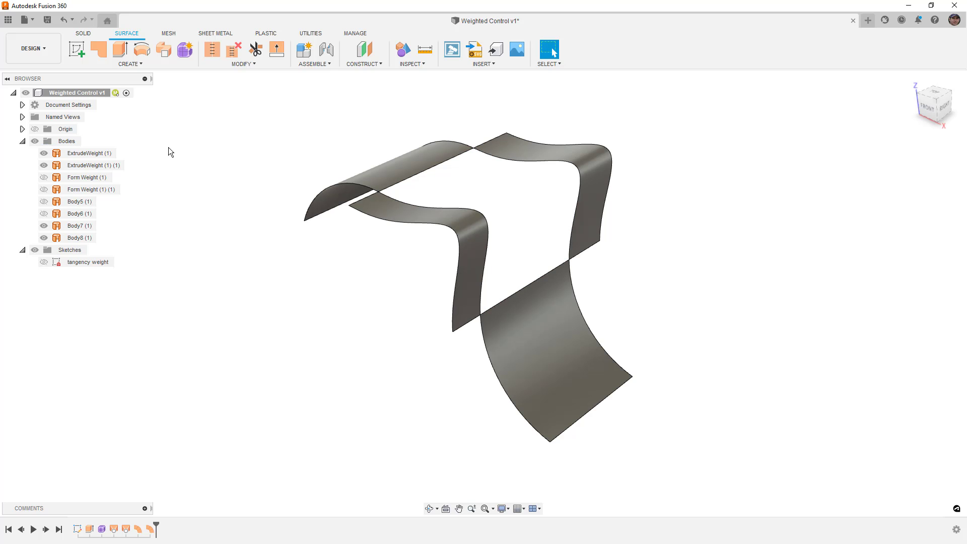
pyautogui.click(148, 63)
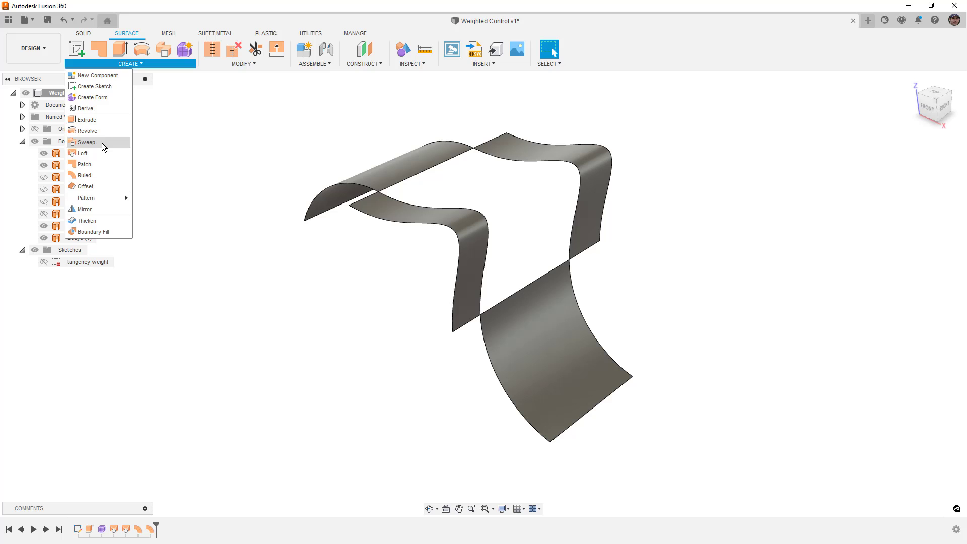
pyautogui.click(93, 160)
pyautogui.click(467, 152)
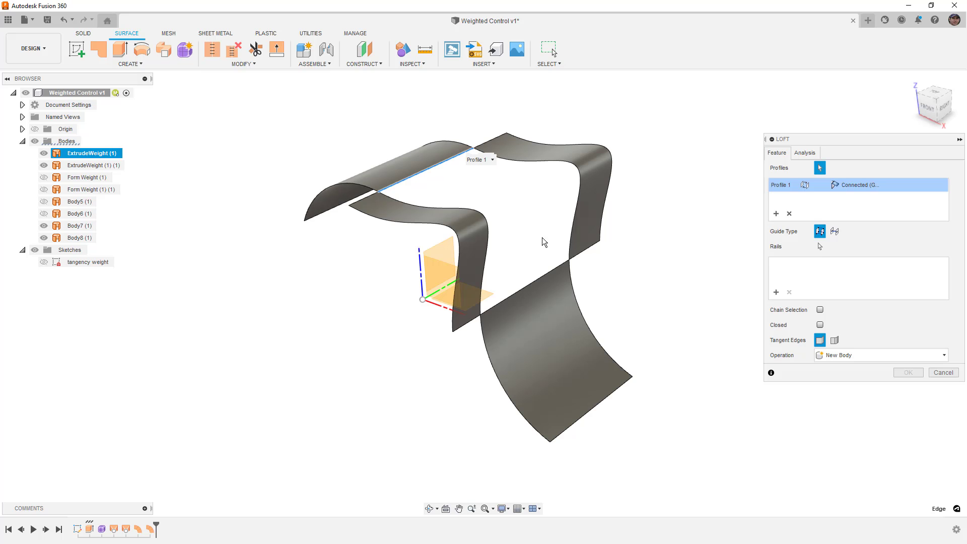
pyautogui.click(561, 263)
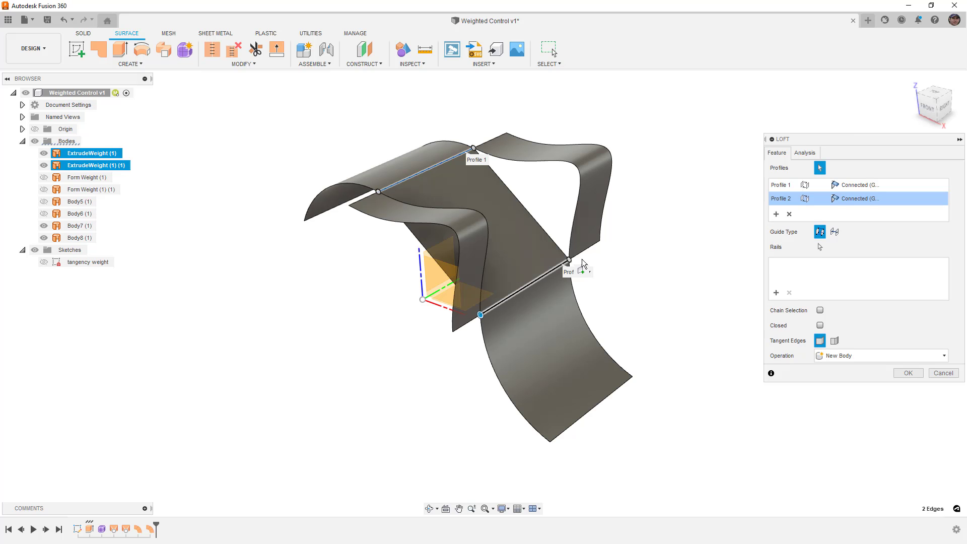
# - Add the rear and front ruled surfaces' inner curved edges as Rail 1 and Rail 2 of the loft
pyautogui.click(775, 292)
pyautogui.click(499, 160)
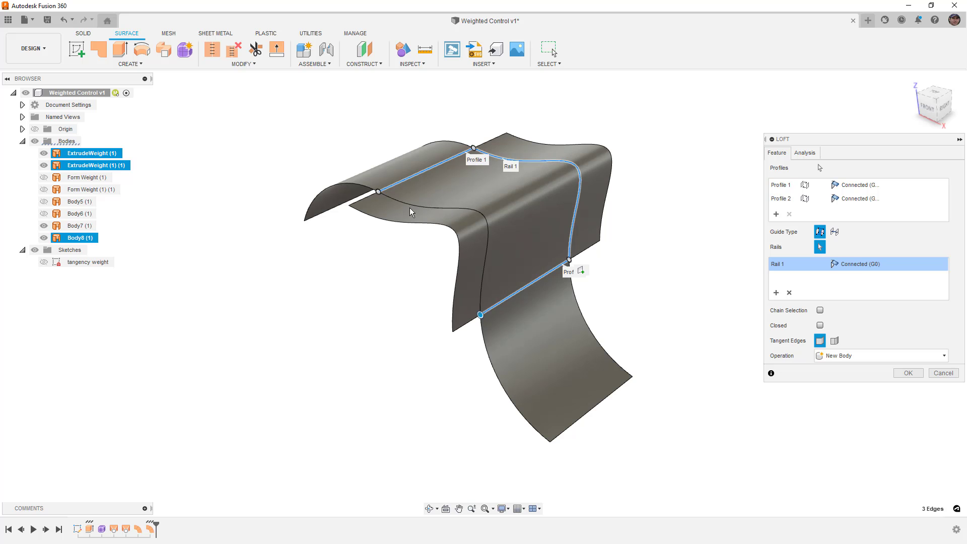
pyautogui.click(412, 209)
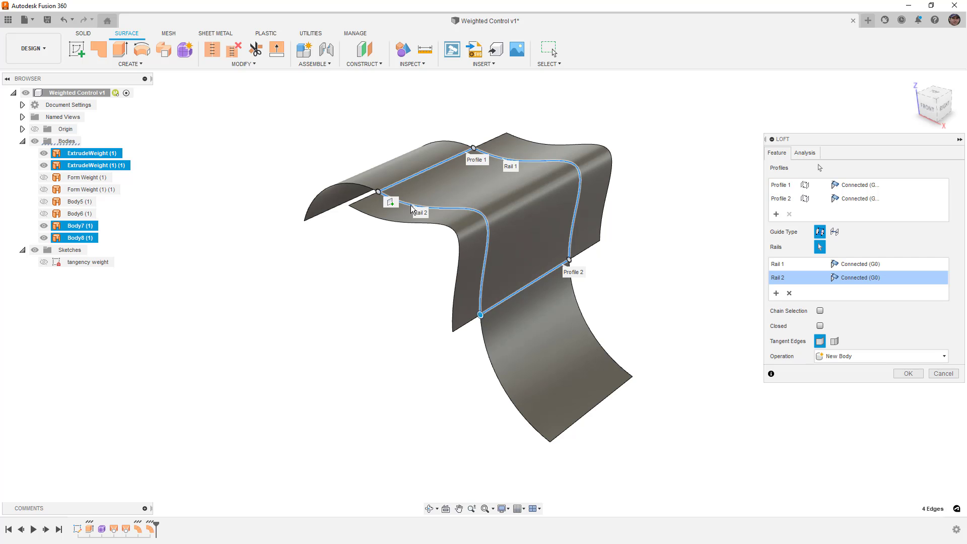
# - Set Profile 1 to Tangent (G1) and Profile 2 to Curvature (G2), and try to adjust Profile 2's weight
pyautogui.click(858, 185)
pyautogui.click(867, 210)
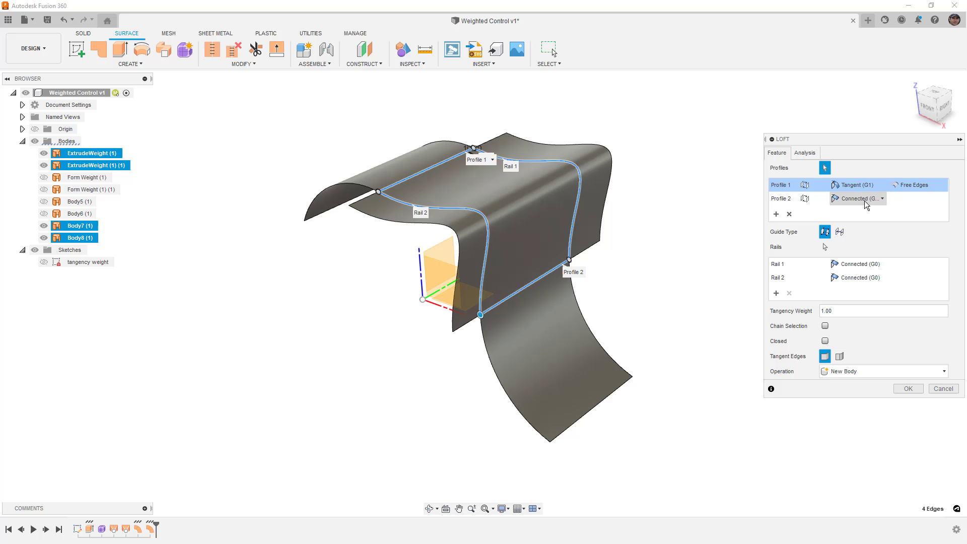
pyautogui.click(863, 199)
pyautogui.click(861, 235)
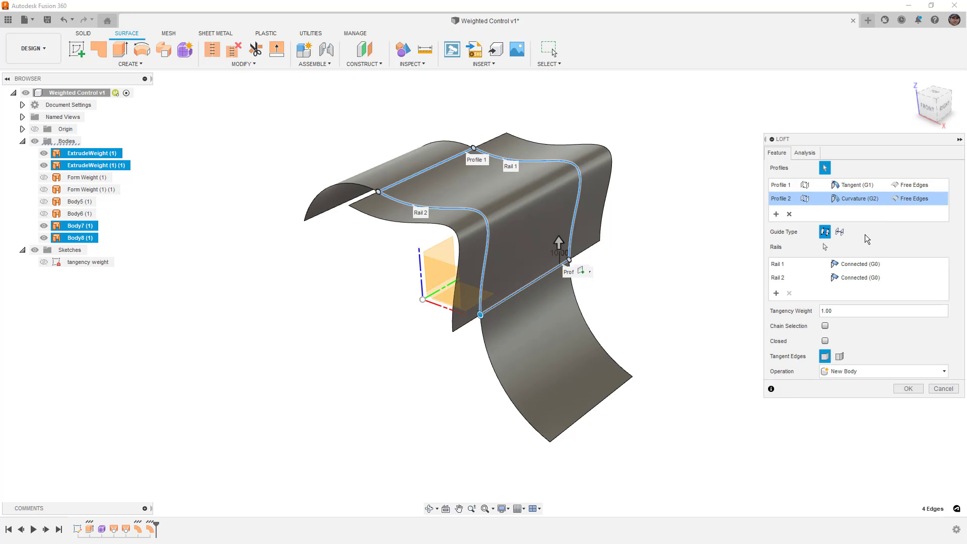
pyautogui.moveTo(558, 243)
pyautogui.mouseDown()
pyautogui.moveTo(558, 198)
pyautogui.moveTo(565, 239)
pyautogui.mouseUp()
# - Set the continuity of Rail 1 and Rail 2 to Tangent (G1)
pyautogui.click(862, 269)
pyautogui.click(858, 293)
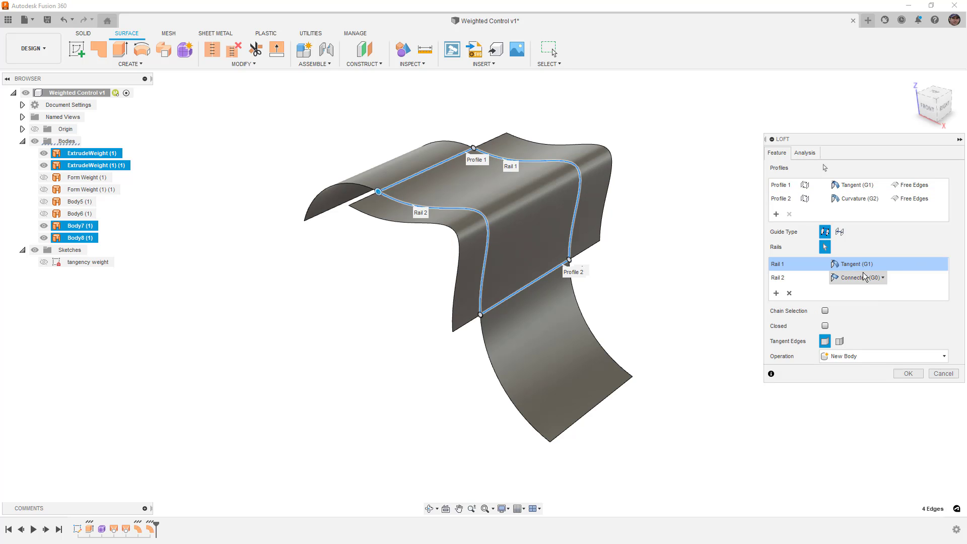
pyautogui.click(863, 281)
pyautogui.click(861, 303)
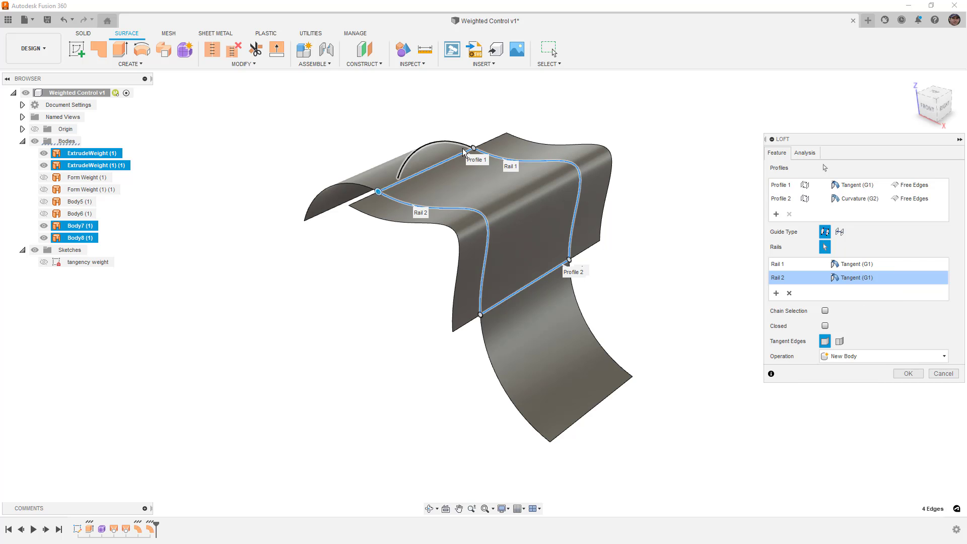
# - Check Profile 1's weight settings, and remove both rails from the loft
pyautogui.click(475, 160)
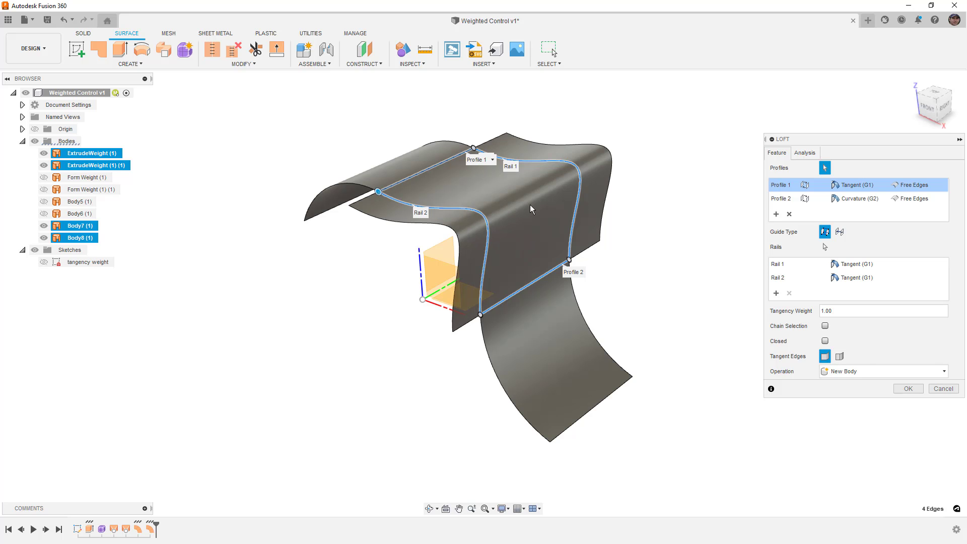
pyautogui.click(780, 266)
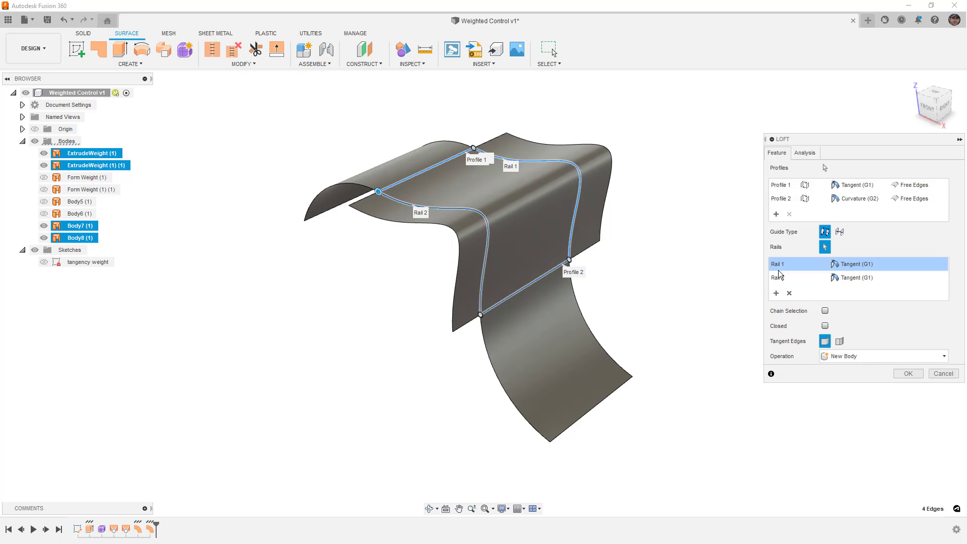
pyautogui.click(789, 293)
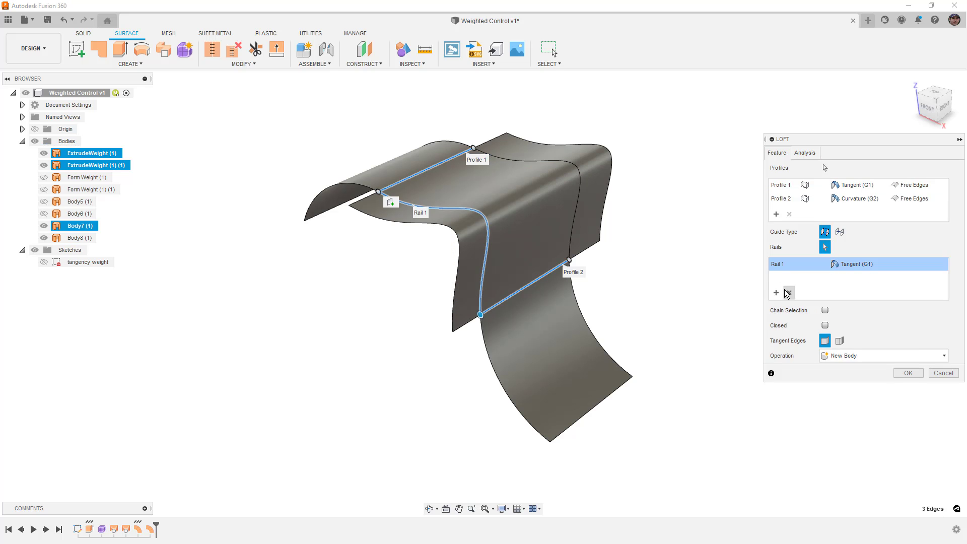
pyautogui.click(788, 294)
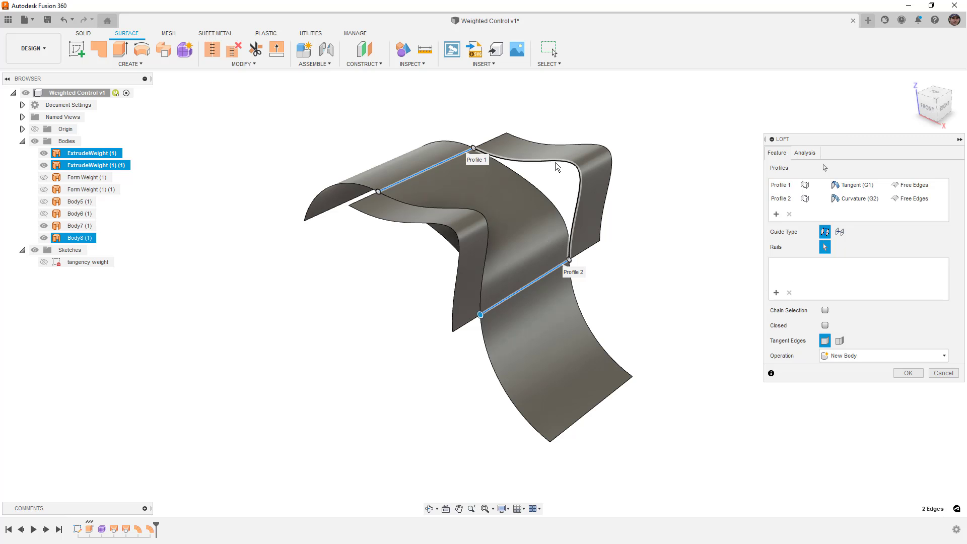
# - Guide the loft along both ruled surfaces' inner curved edges as Connected (G0) rails, and create it as a new body
pyautogui.click(583, 172)
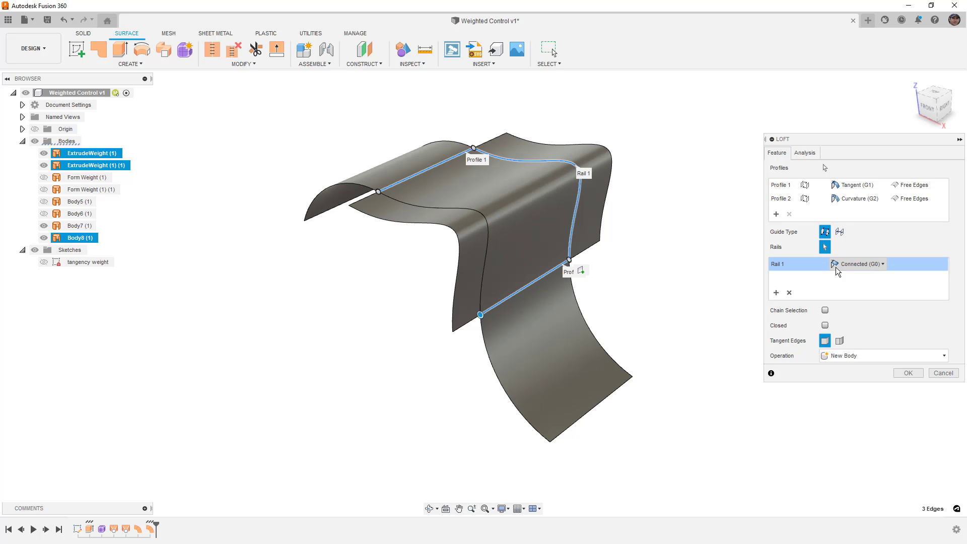
pyautogui.click(486, 222)
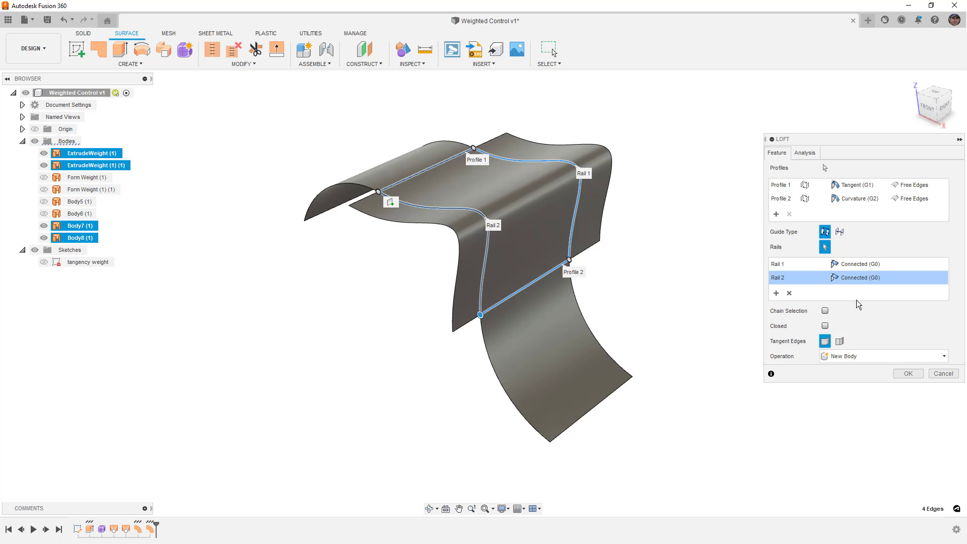
pyautogui.click(781, 185)
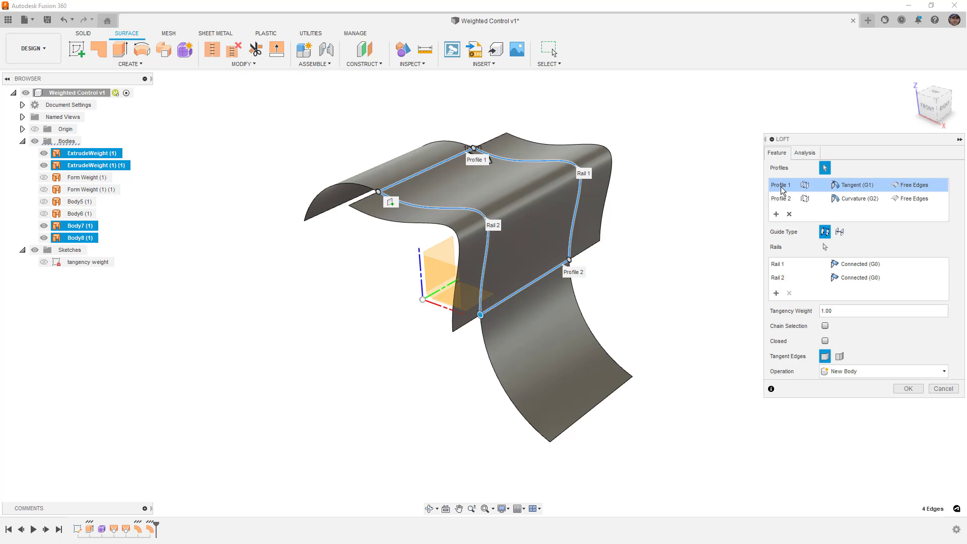
pyautogui.click(915, 387)
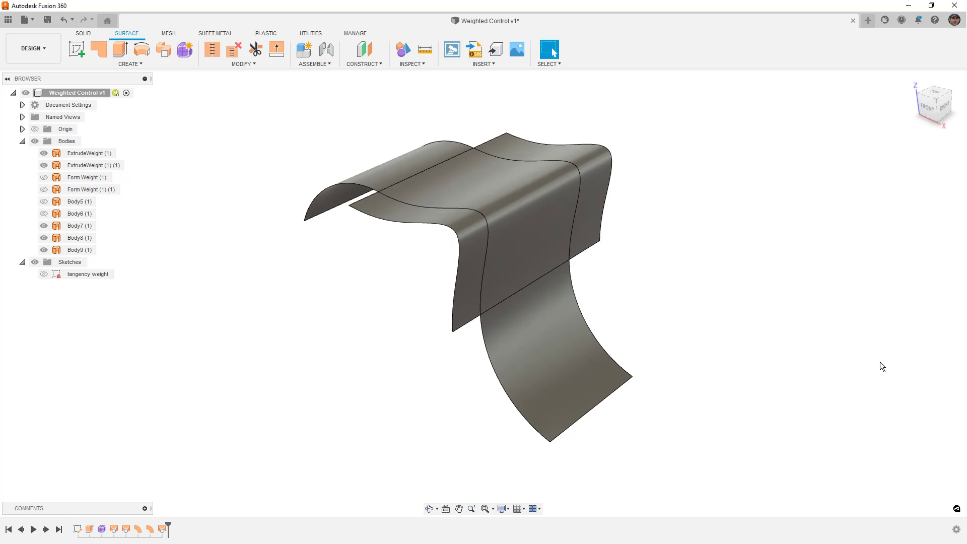